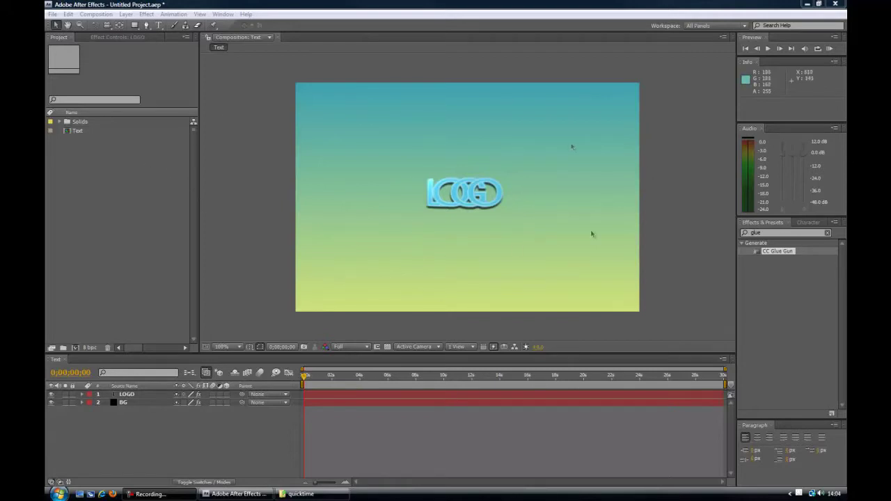
Step: Inspect the existing LOGO and BG layers and the effects on the LOGO layer
left_click(131, 395)
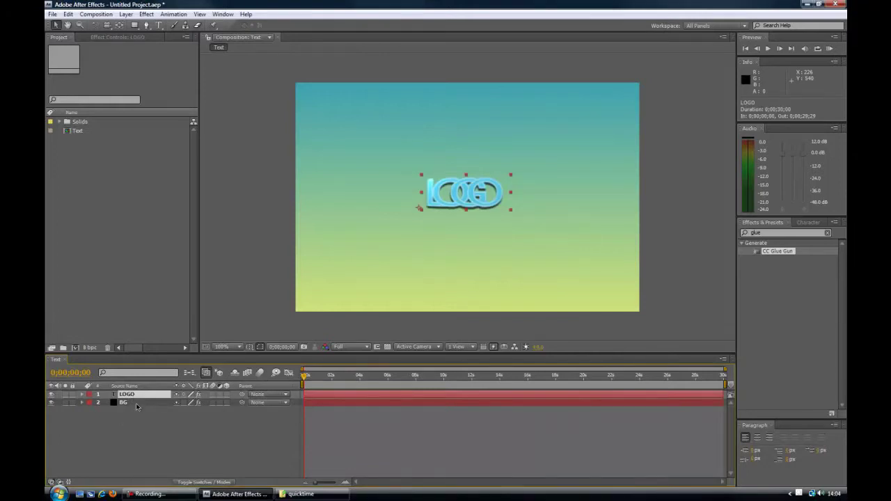
left_click(132, 403)
left_click(142, 396)
left_click(121, 39)
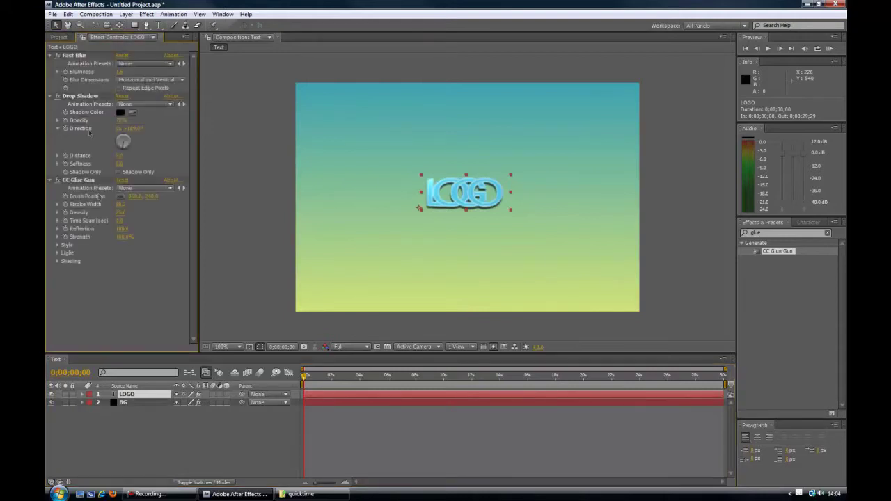
left_click(57, 38)
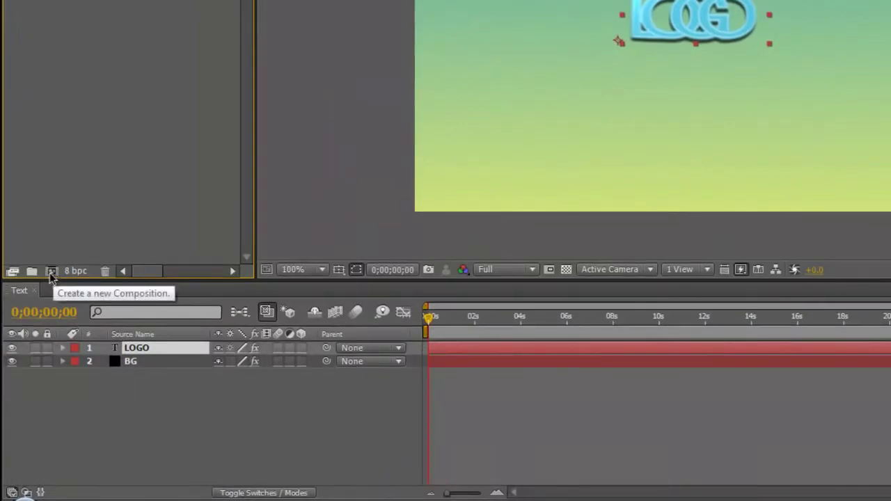
Step: Create a new 720×480 composition named 'text'
left_click(49, 273)
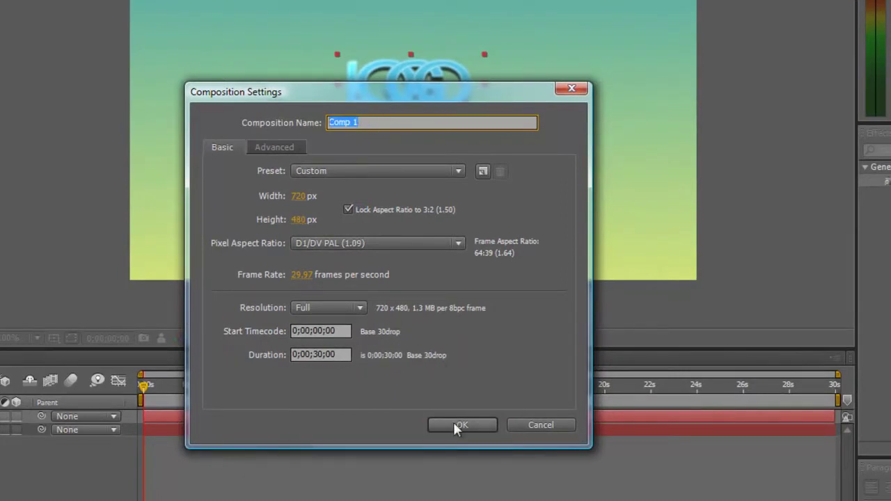
type("text")
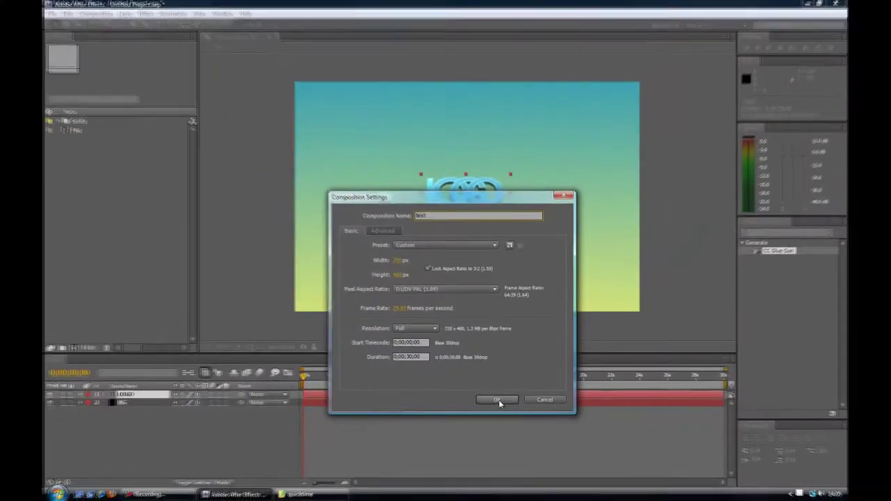
left_click(496, 398)
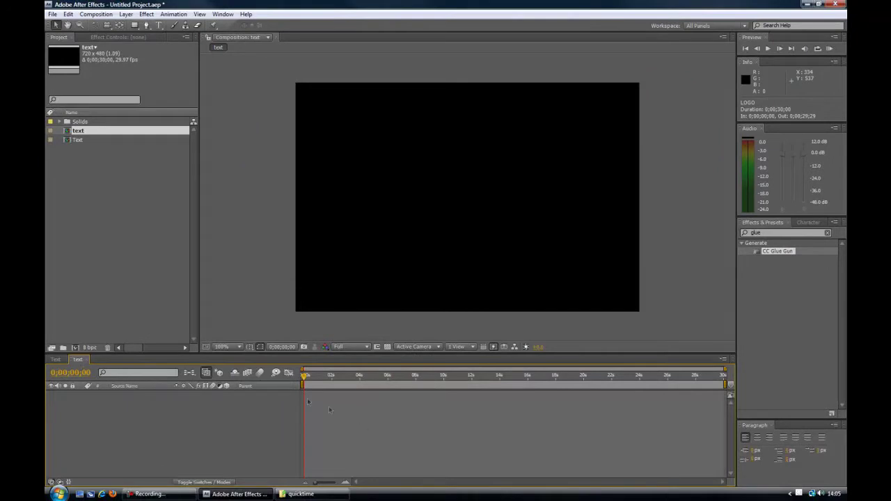
Step: Start a new solid layer in the text composition named 'Backround'
left_click(138, 307)
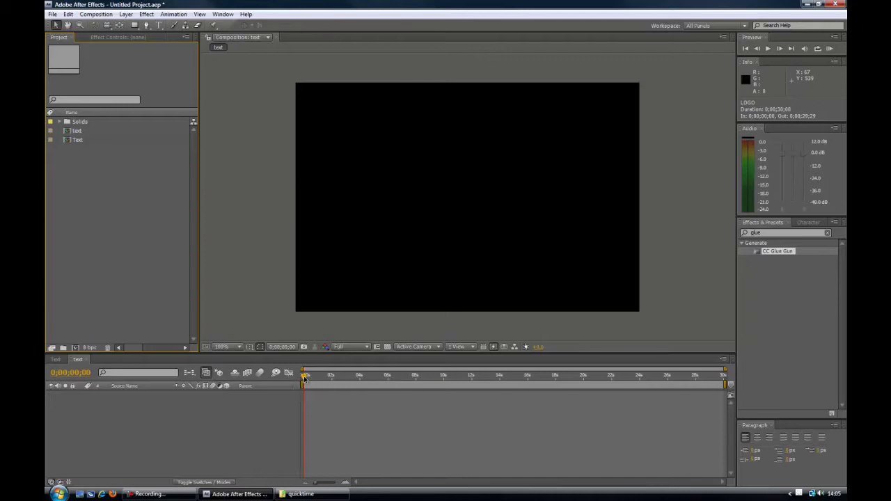
left_click(292, 380)
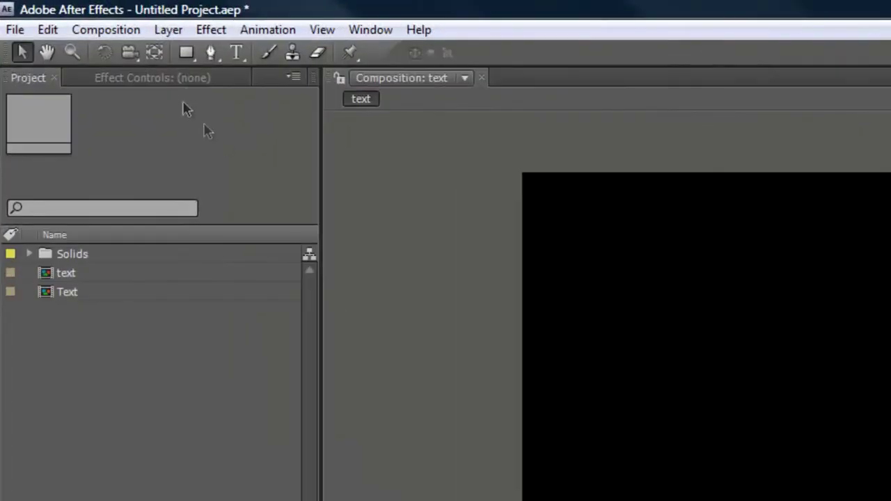
left_click(163, 32)
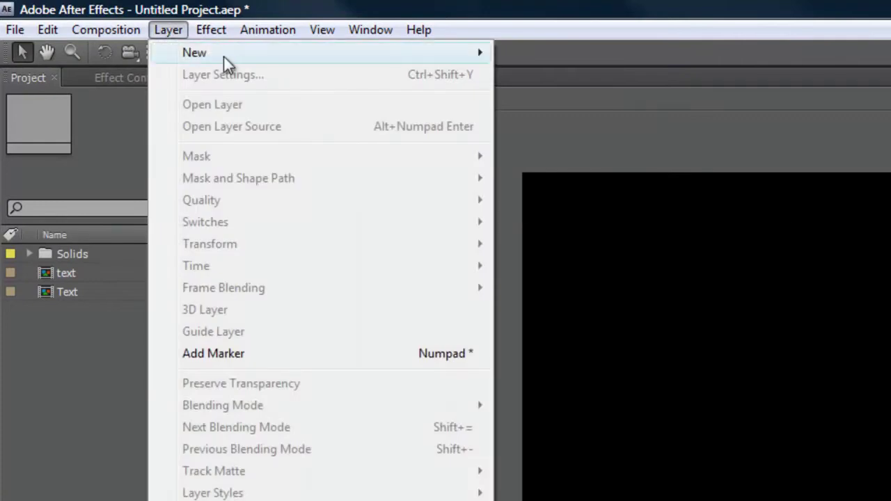
mouse_move(223, 57)
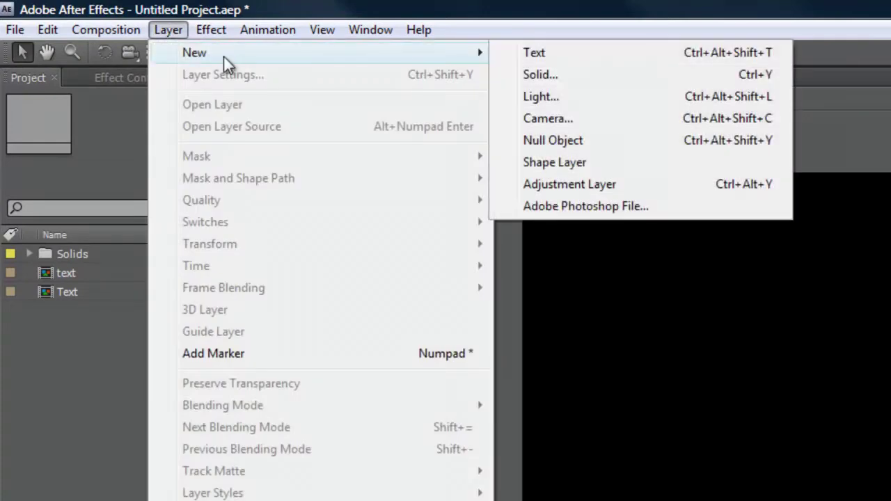
left_click(573, 75)
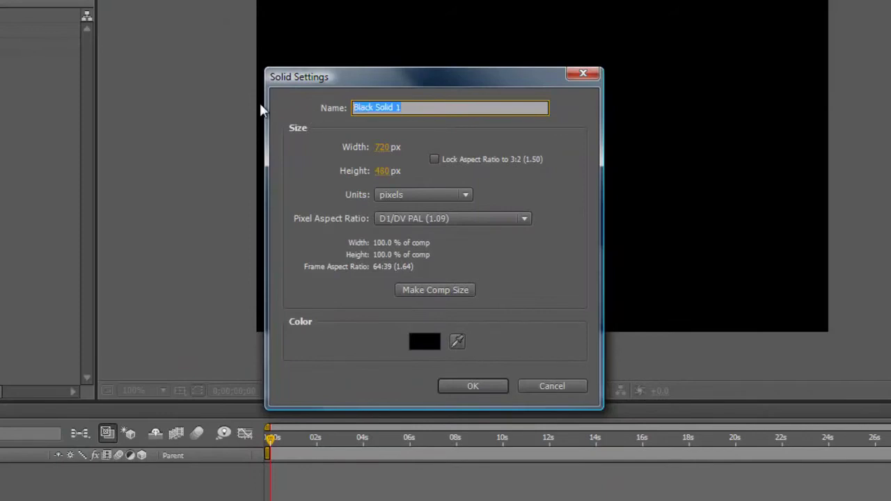
key("BackSpace")
type("Back")
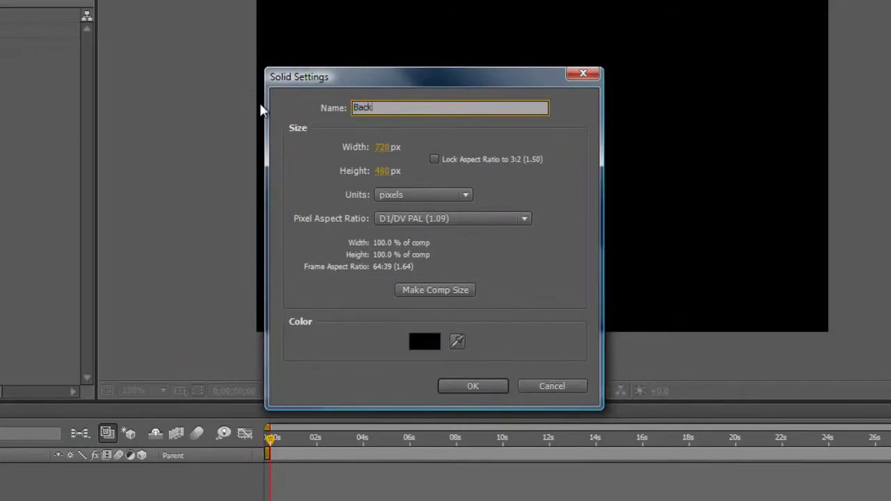
type("round")
Step: Make the solid composition-sized and pure black, then create it
left_click(436, 292)
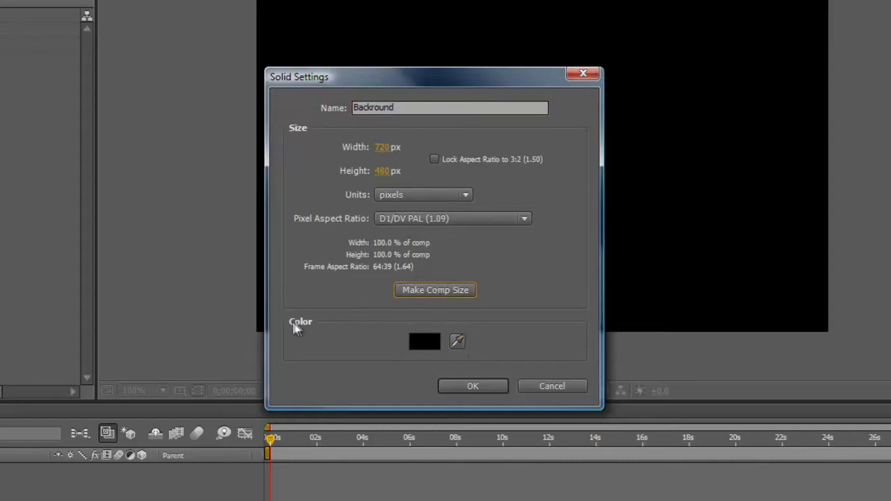
left_click(458, 345)
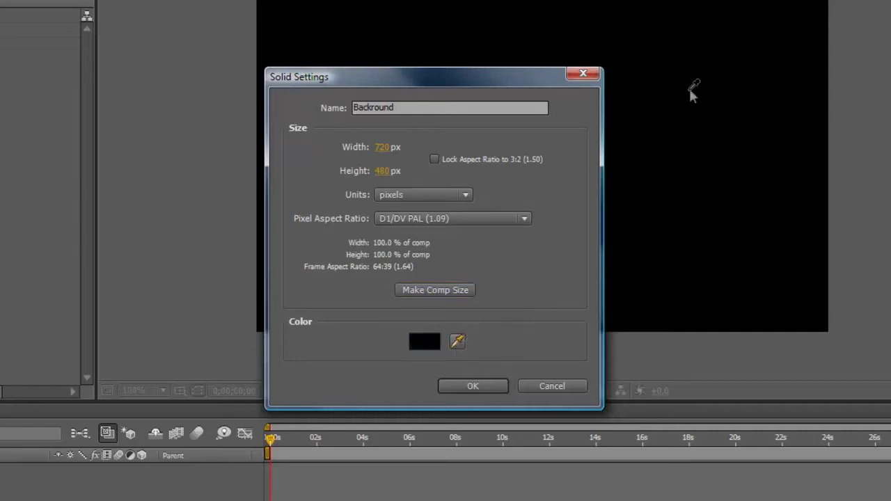
left_click(457, 343)
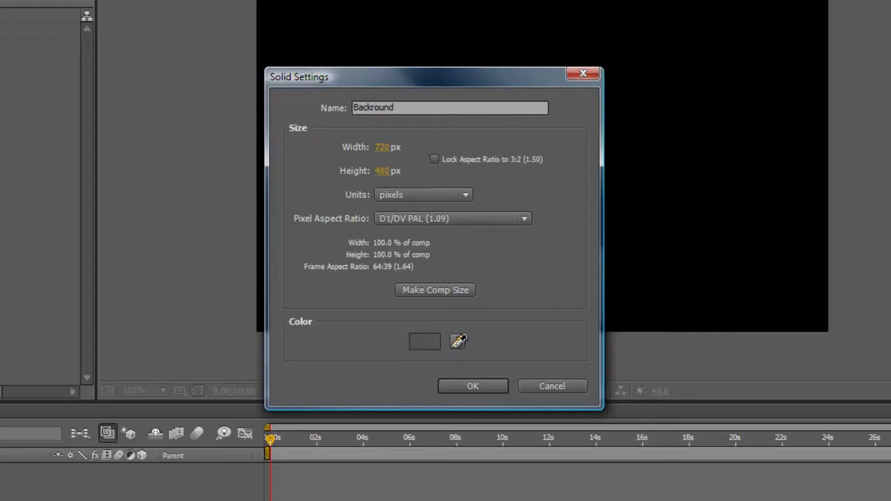
left_click(719, 121)
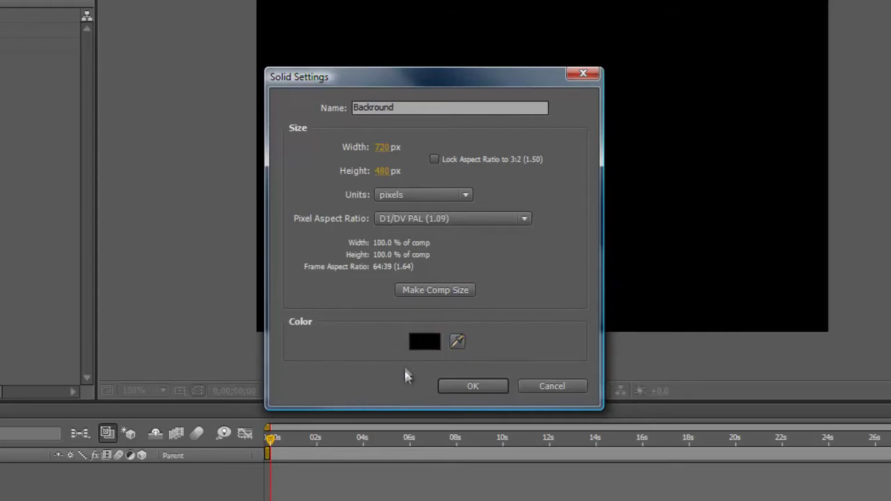
left_click(426, 342)
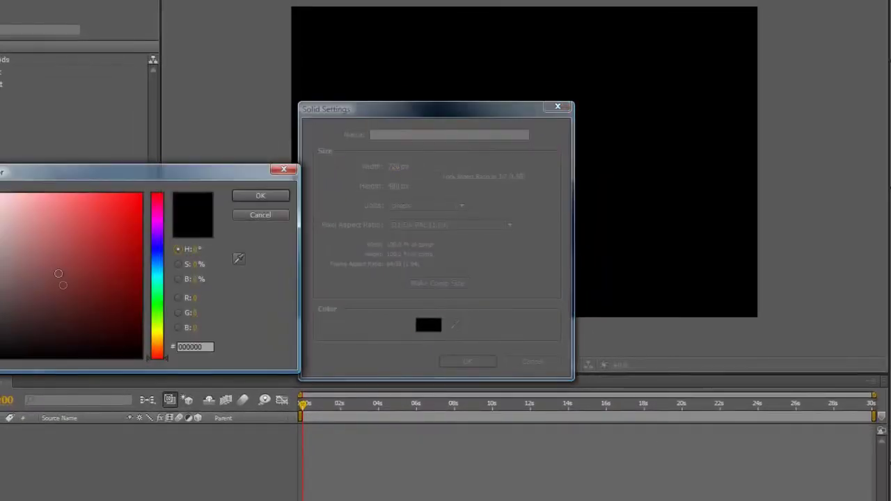
left_click(50, 245)
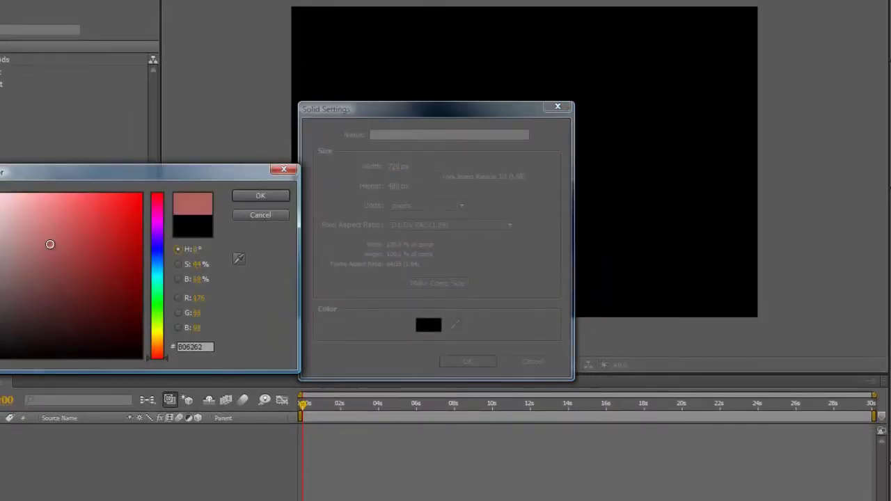
left_click_drag(50, 244, 62, 374)
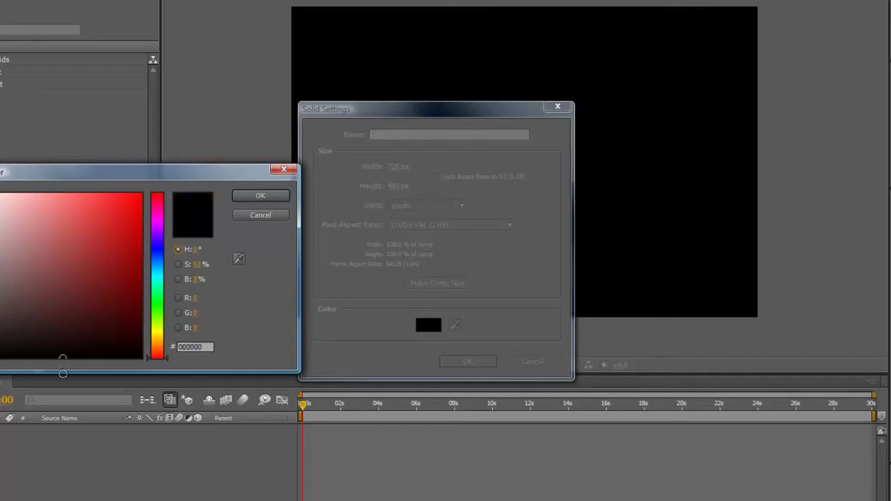
left_click(254, 197)
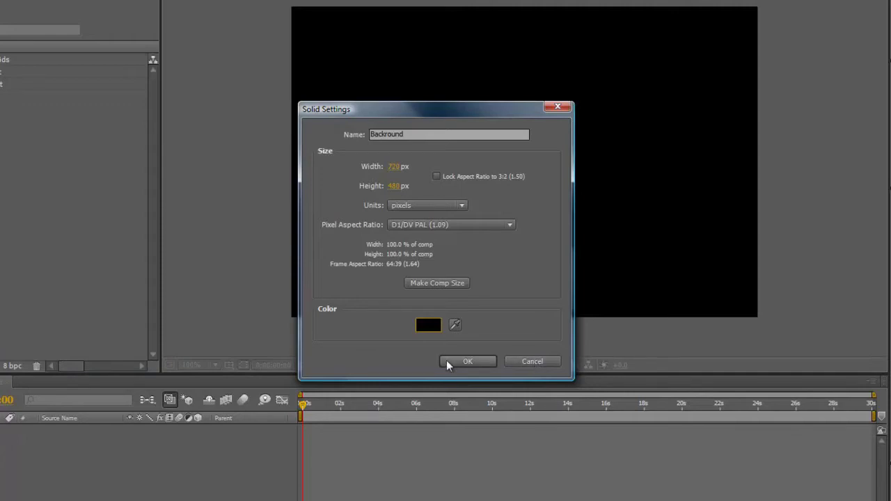
left_click(466, 361)
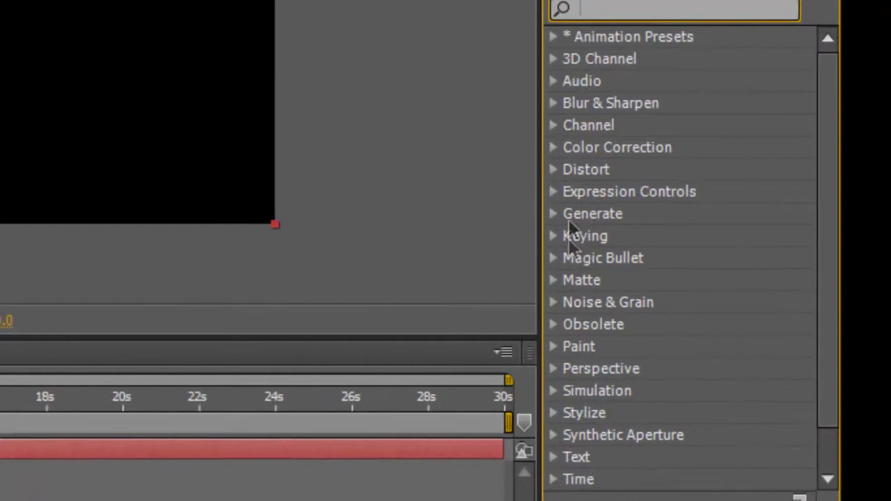
Step: Apply the Ramp effect from the Generate category to the Backround solid
left_click(553, 218)
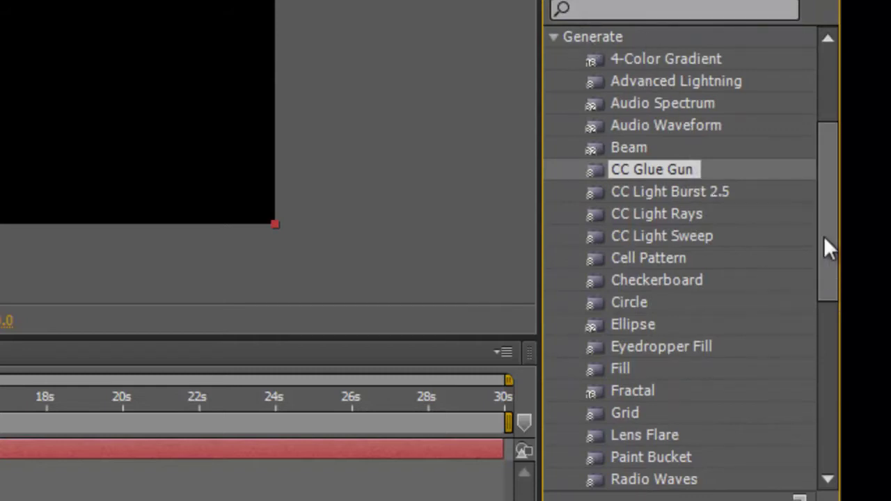
left_click_drag(823, 236, 839, 335)
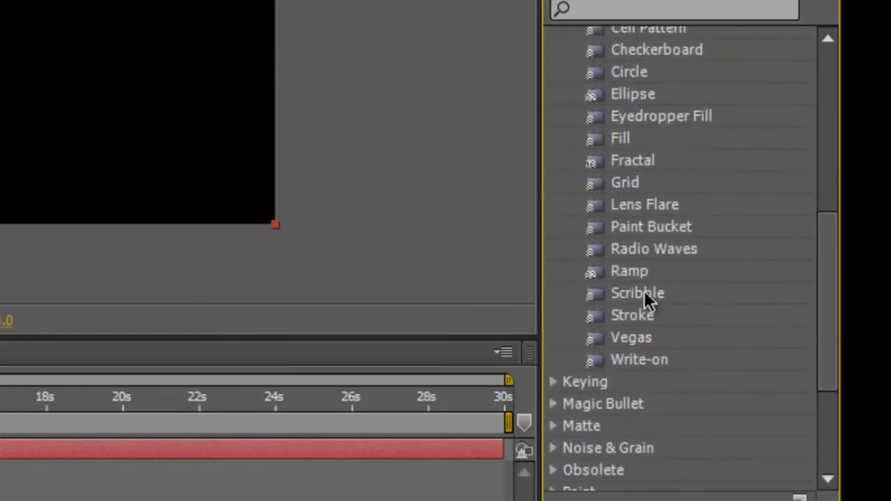
left_click(635, 271)
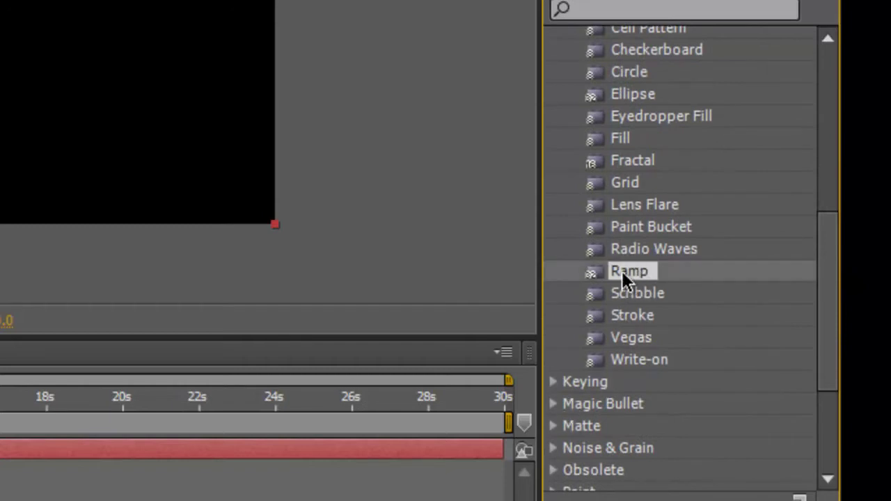
left_click_drag(627, 270, 468, 278)
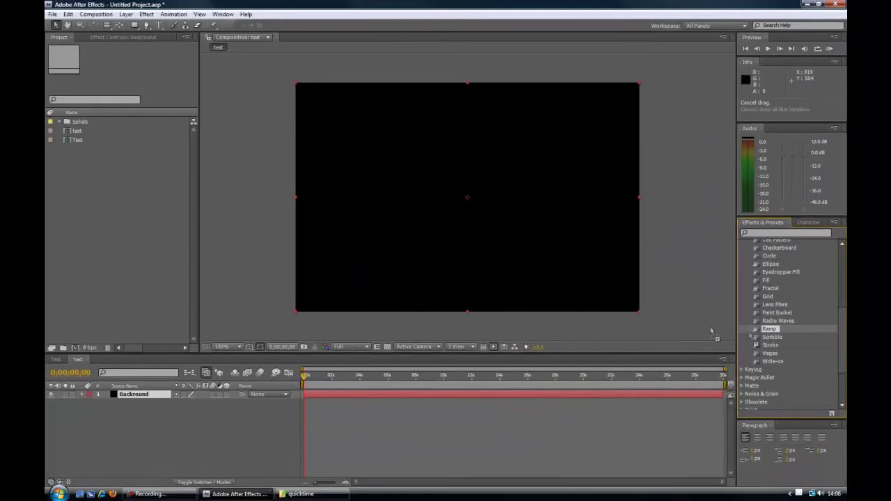
left_click_drag(710, 332, 419, 197)
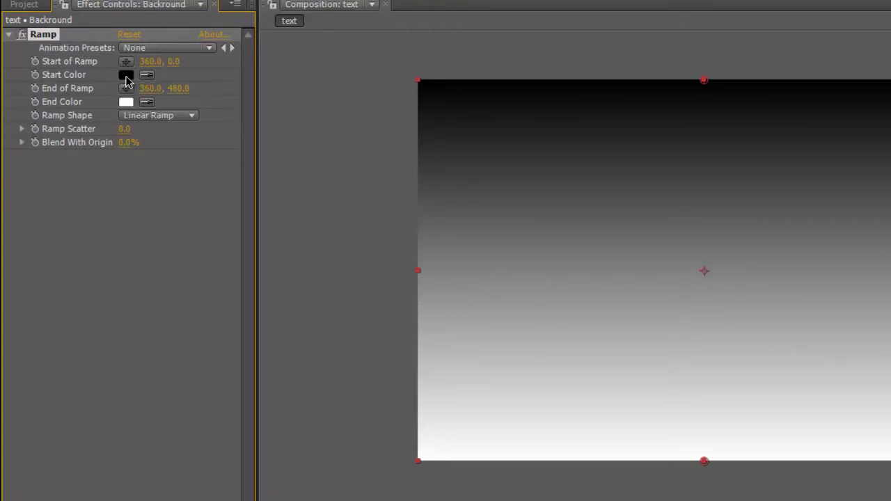
Step: Set the gradient's start colour to light blue #3EABDE
left_click(125, 81)
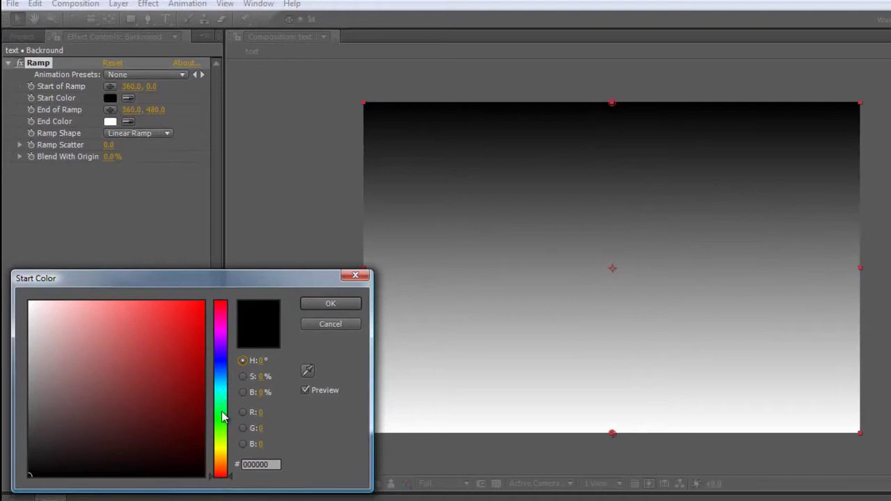
mouse_move(222, 416)
left_mouse_down()
mouse_move(222, 441)
mouse_move(223, 317)
mouse_move(223, 385)
left_mouse_up()
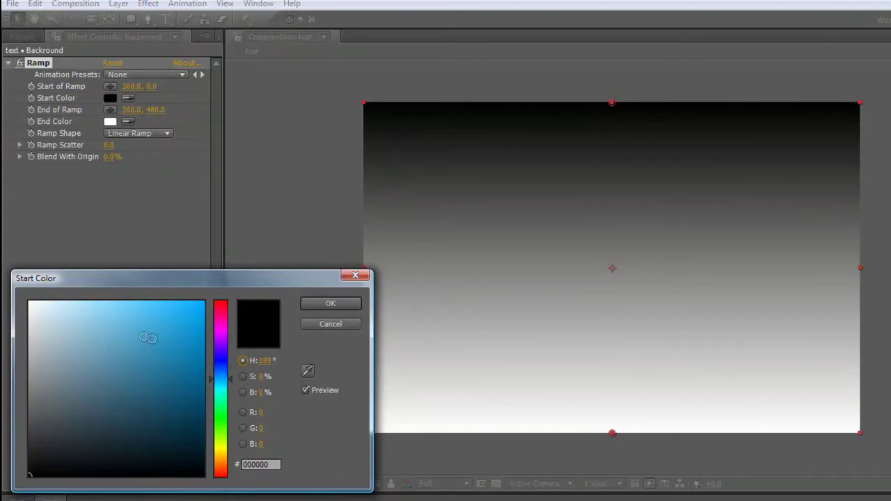
left_click(155, 324)
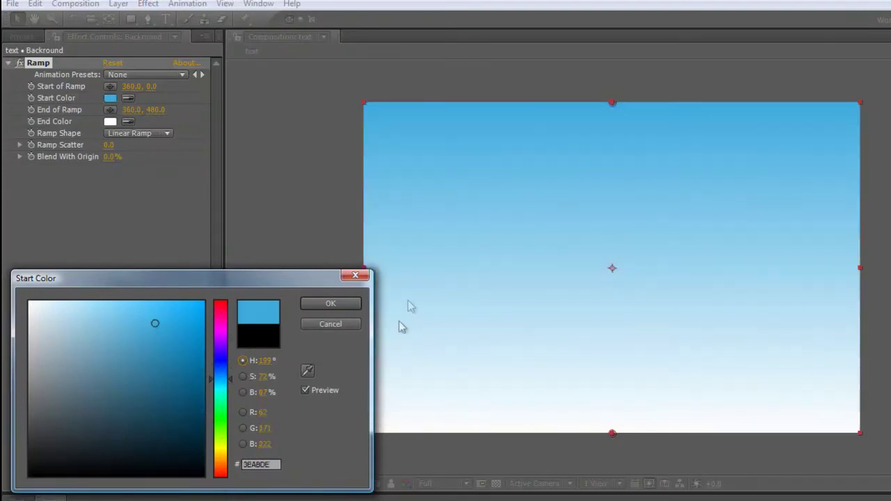
left_click(336, 305)
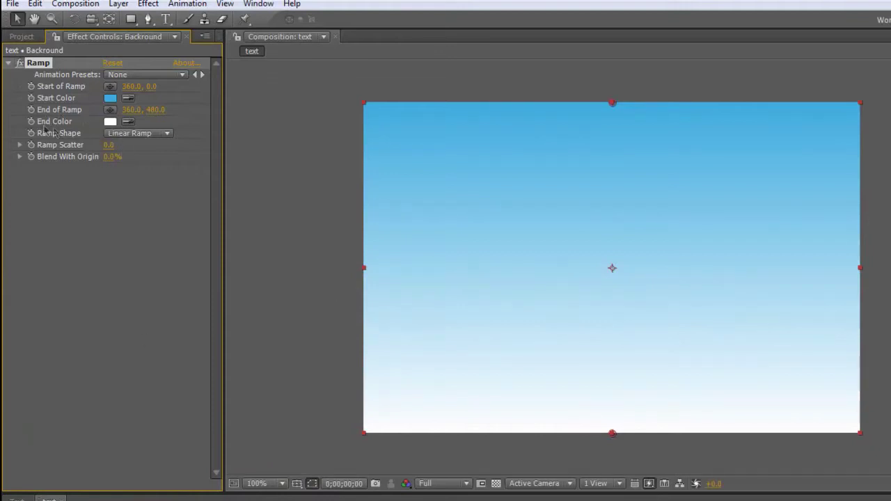
Step: Try several teal shades for the gradient's end colour
left_click(110, 123)
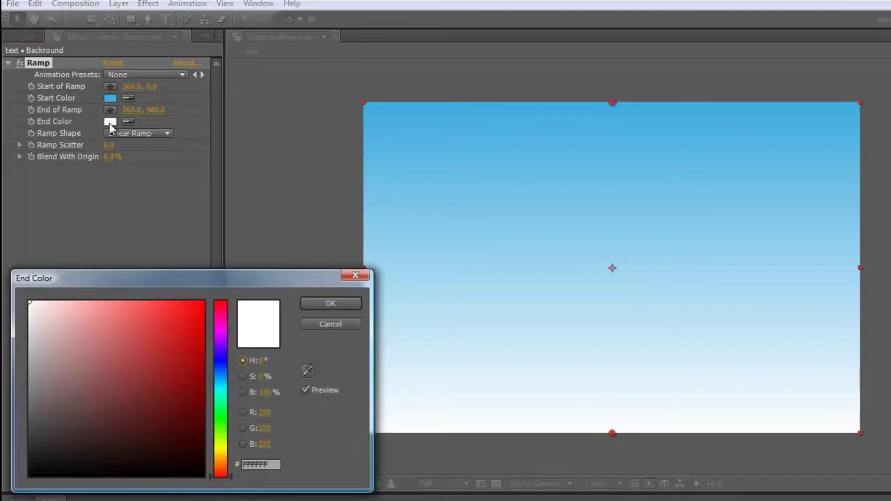
left_click(220, 395)
left_click(219, 440)
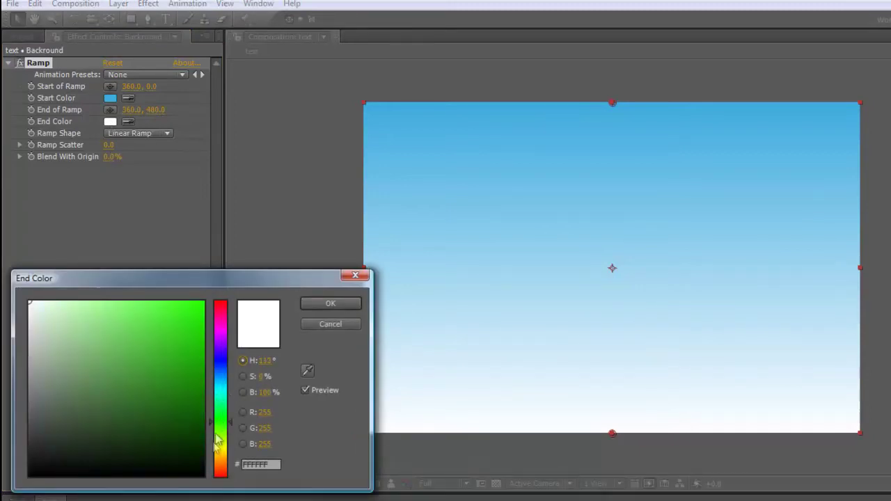
left_click(220, 392)
left_click(127, 359)
left_click(102, 405)
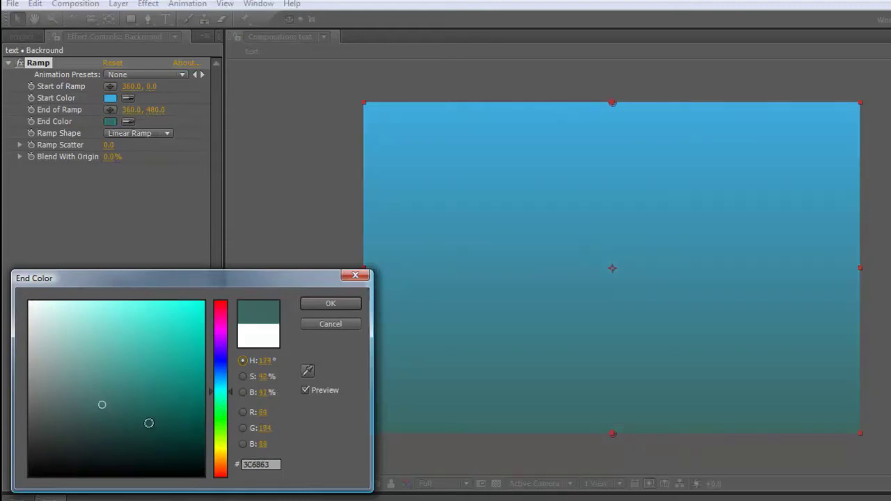
left_click(149, 422)
left_click(163, 350)
left_click(94, 343)
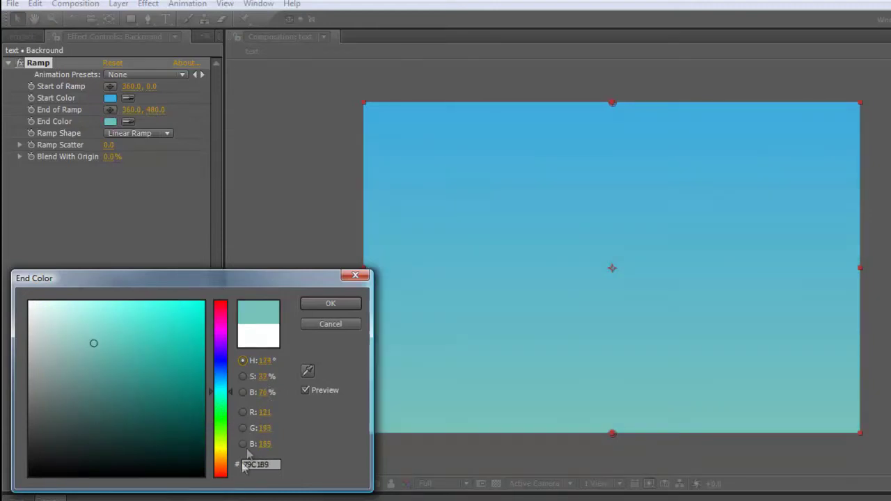
Step: Make the end colour a pale yellow-green (#B5BD89) and confirm it
left_click(219, 443)
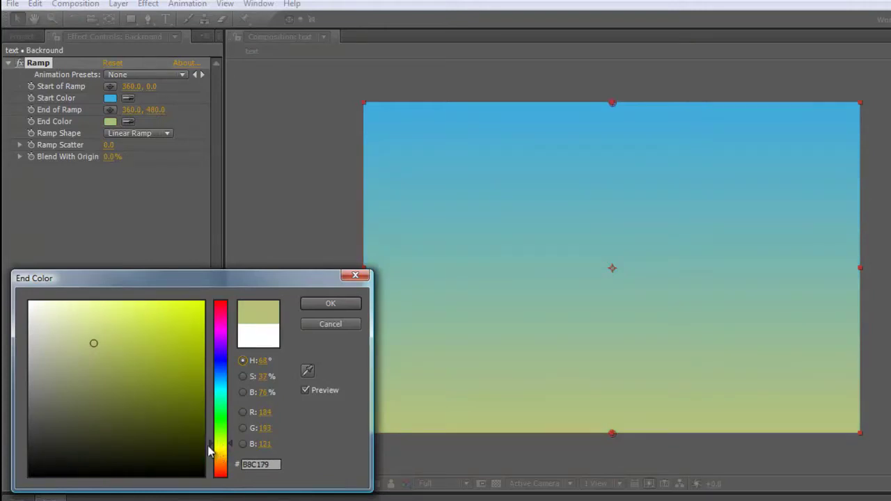
left_click(221, 446)
left_click(220, 444)
left_click_drag(218, 441, 220, 442)
left_click_drag(76, 345, 72, 346)
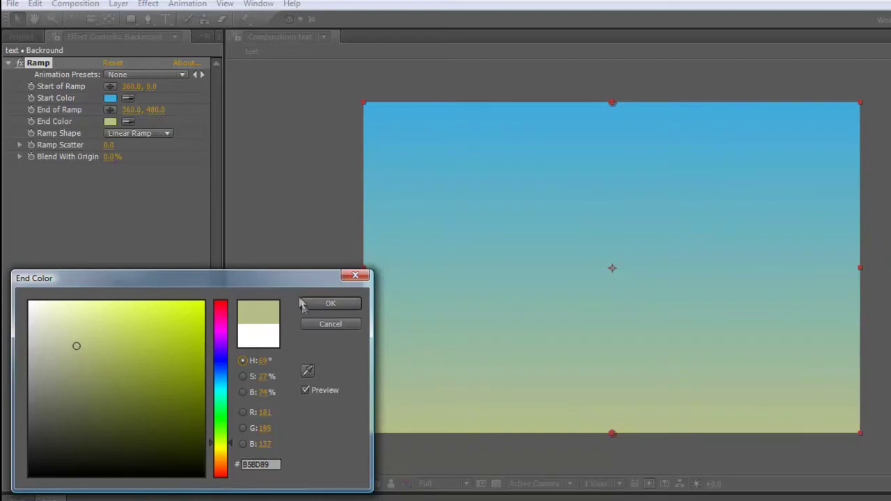
left_click(330, 305)
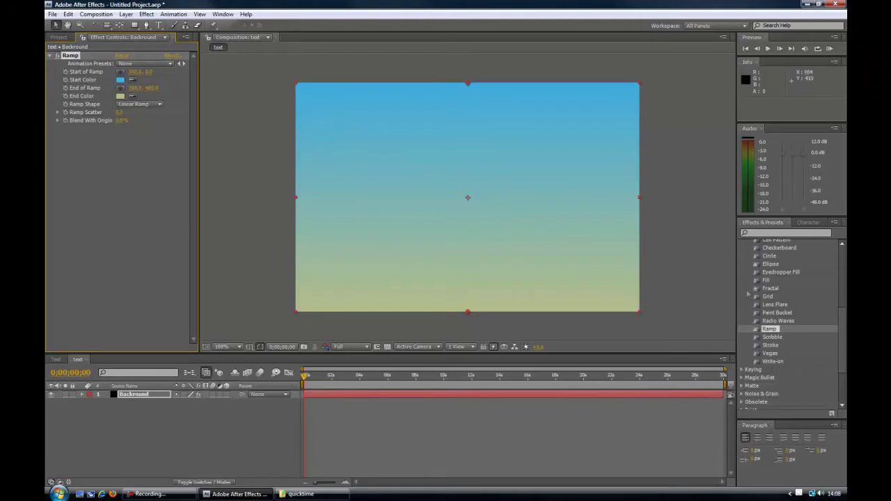
Step: Collapse Generate and expand the Color Correction effects list in Effects & Presets
scroll(828, 329, "up", 6)
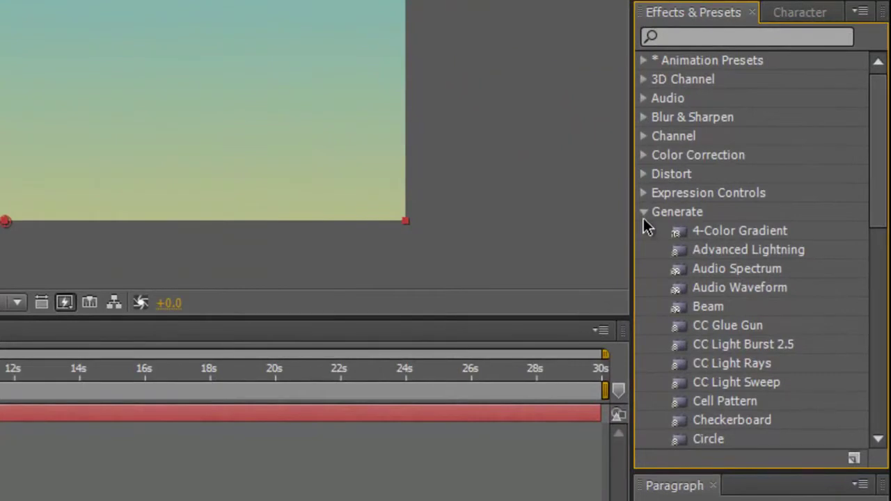
left_click(644, 213)
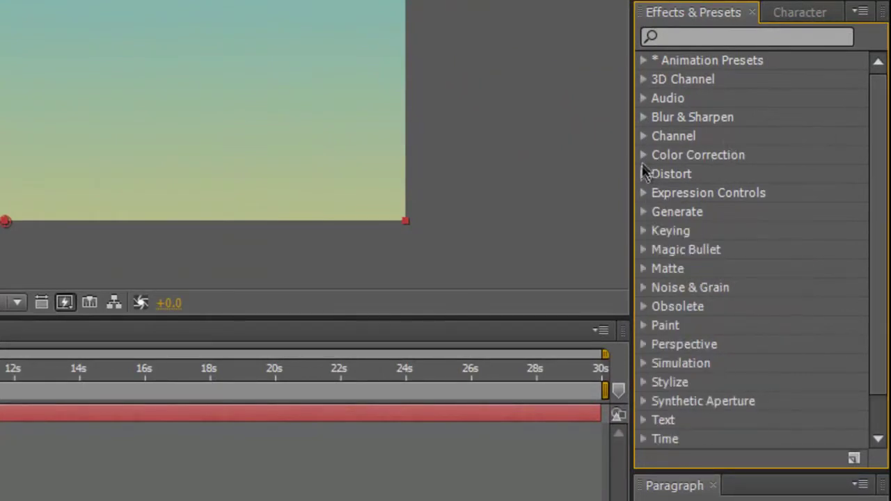
left_click(642, 155)
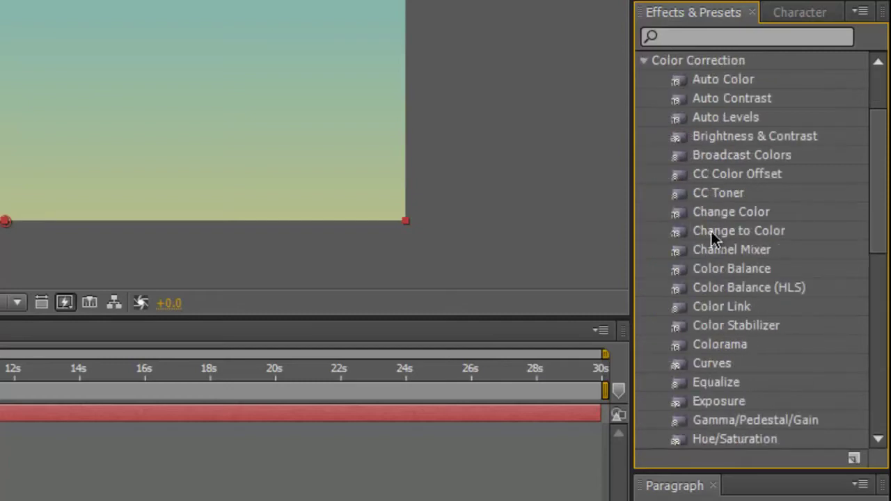
left_click_drag(879, 195, 878, 280)
Step: Apply the Photo Filter effect to the Backround layer
left_click(716, 278)
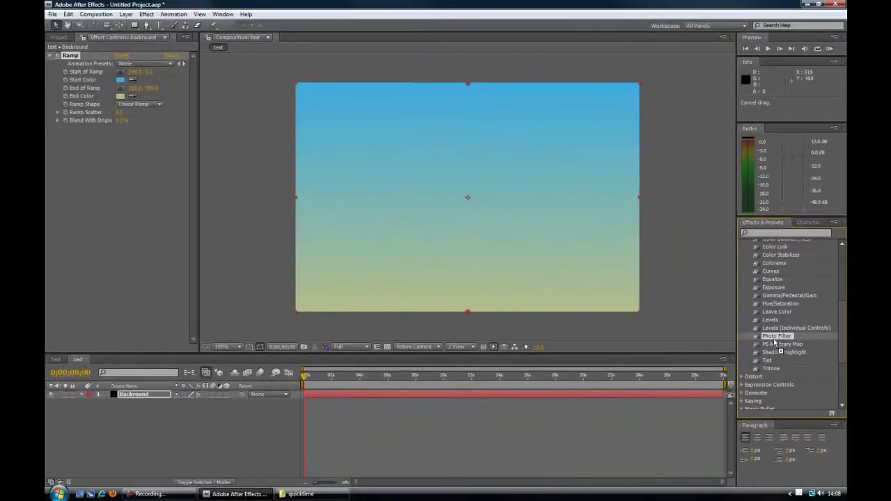
left_click_drag(772, 342, 517, 267)
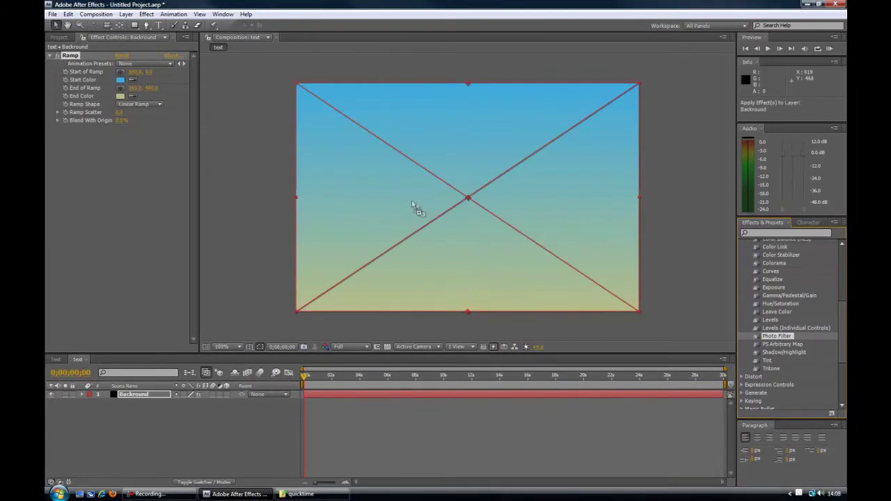
left_click_drag(403, 194, 403, 194)
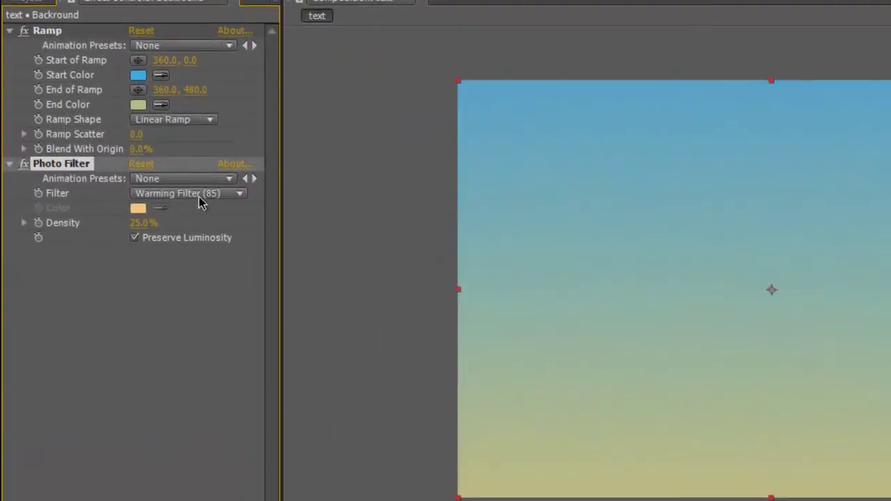
Step: Set the Photo Filter to Deep Emerald with Preserve Luminosity on and 21% density
left_click(198, 197)
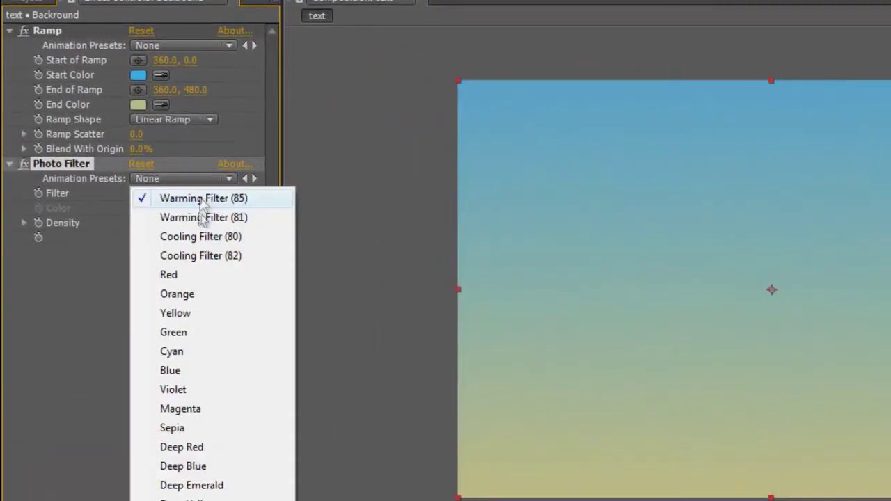
left_click(186, 240)
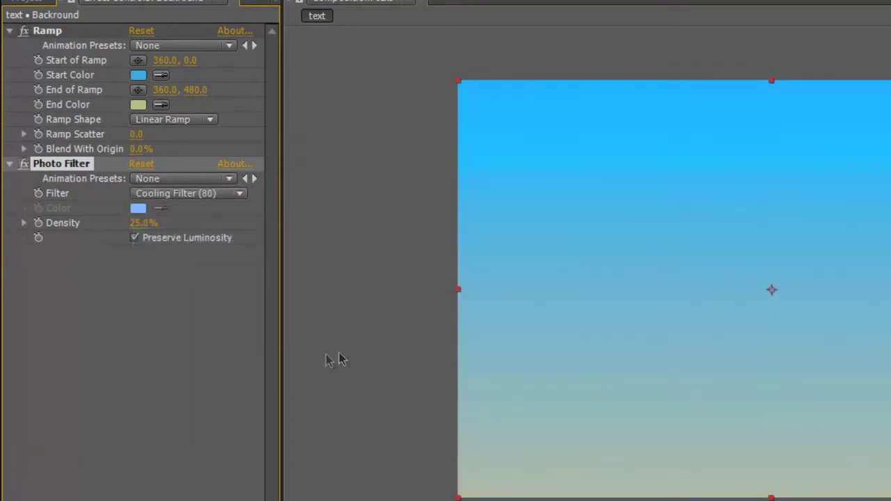
left_click(185, 201)
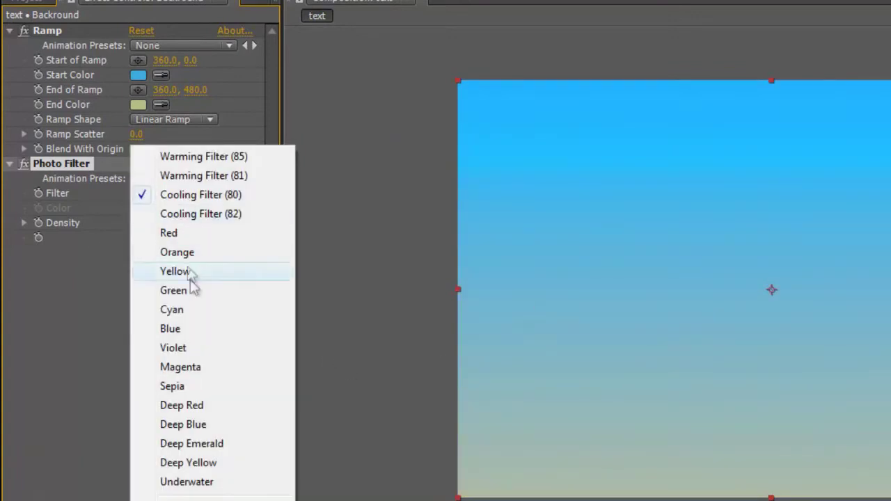
left_click(191, 446)
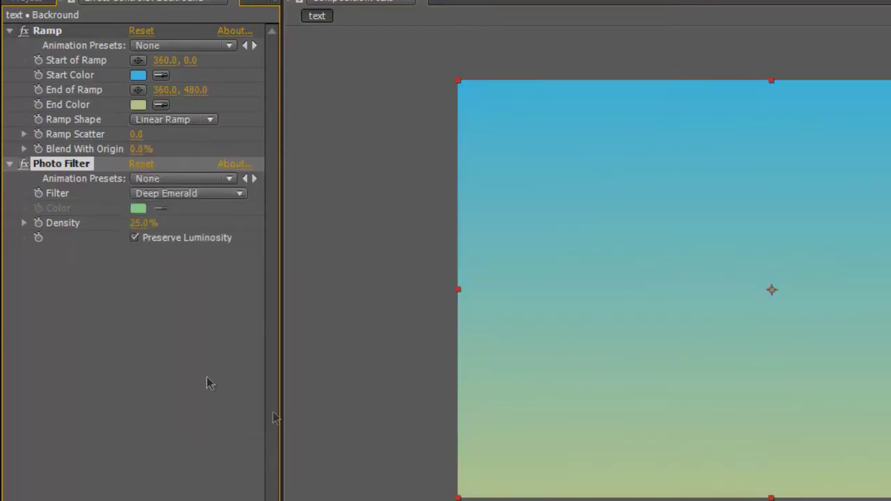
left_click(135, 239)
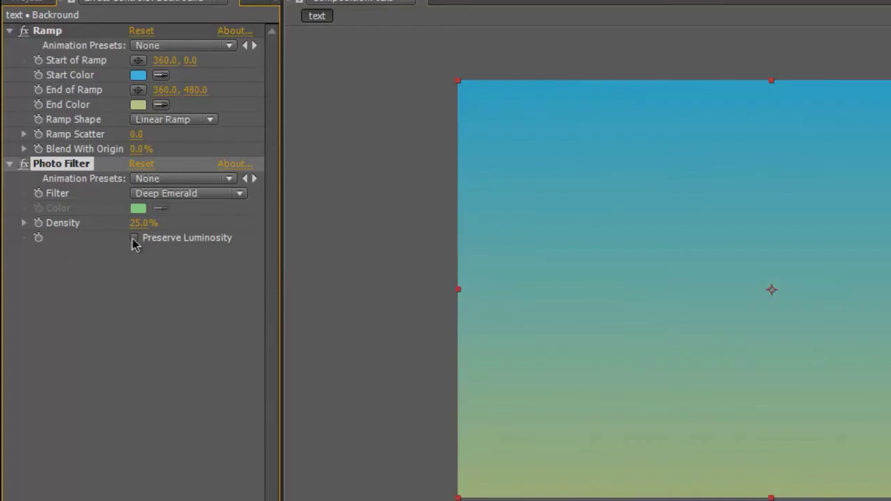
left_click(135, 239)
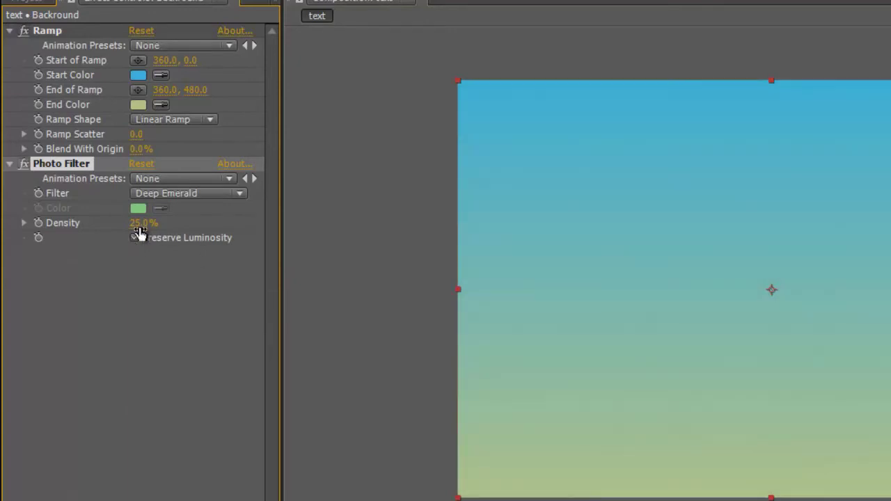
left_click_drag(139, 233, 133, 235)
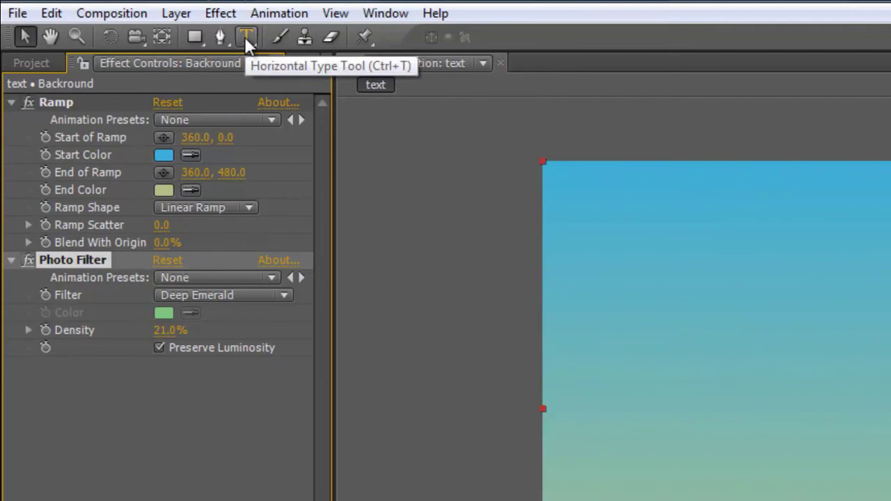
Step: Create a horizontal text layer near the top-left of the canvas reading 'LOGO'
left_click(246, 36)
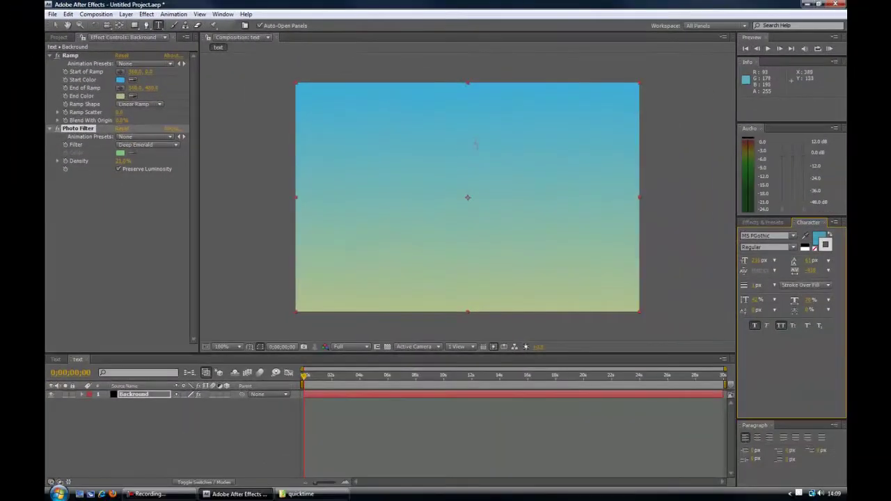
left_click(357, 142)
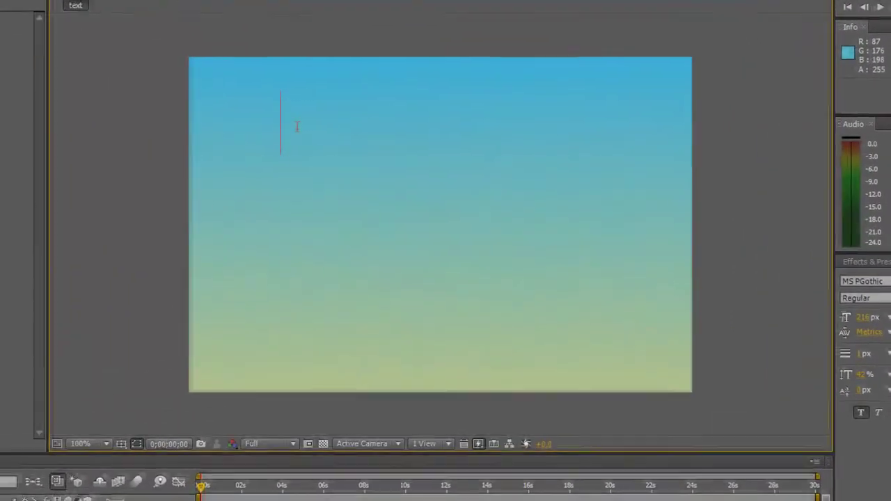
type("L")
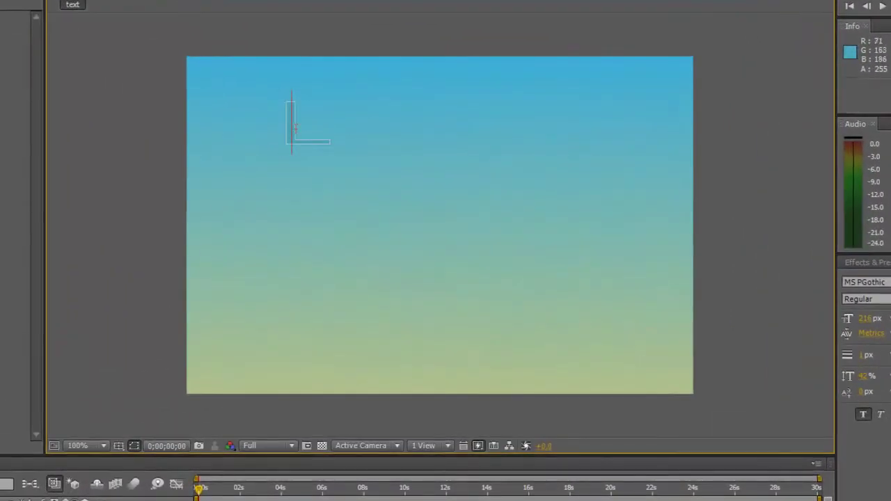
type("OGO")
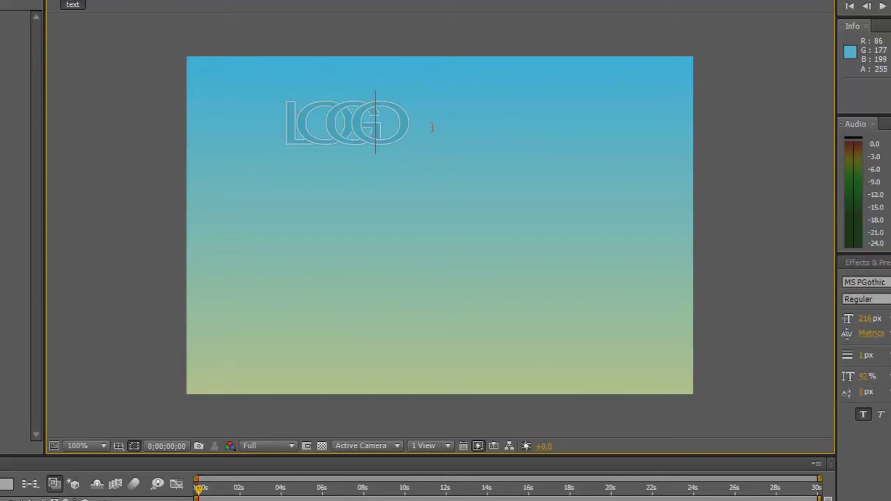
Step: Select the LOGO text, switch its font to MS PGothic, and thicken its stroke width
left_click_drag(421, 127, 274, 127)
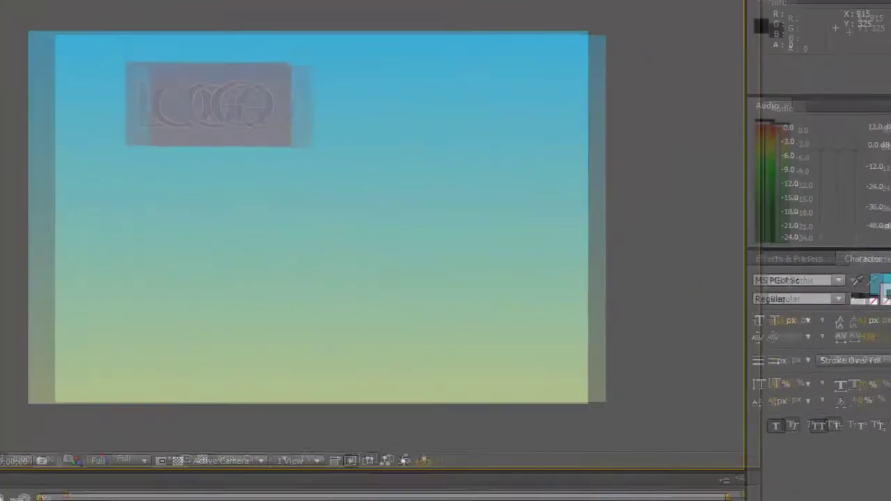
left_click(757, 279)
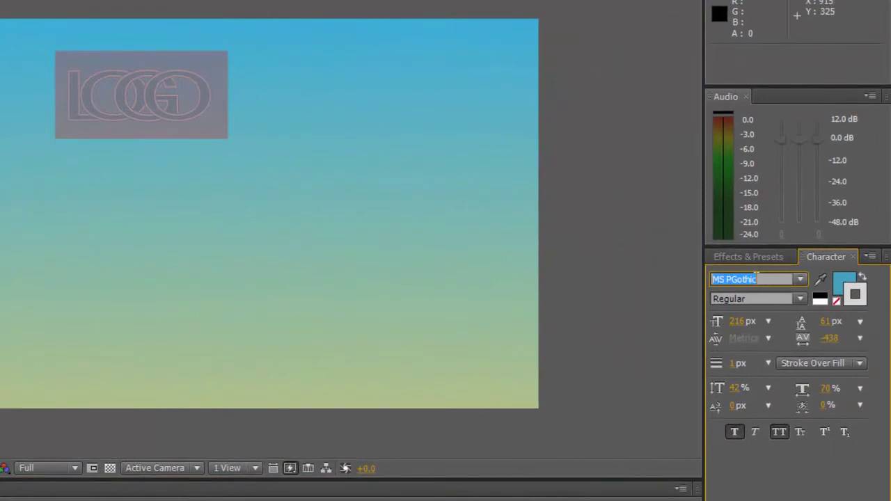
key("Down")
key("Up")
key("Return")
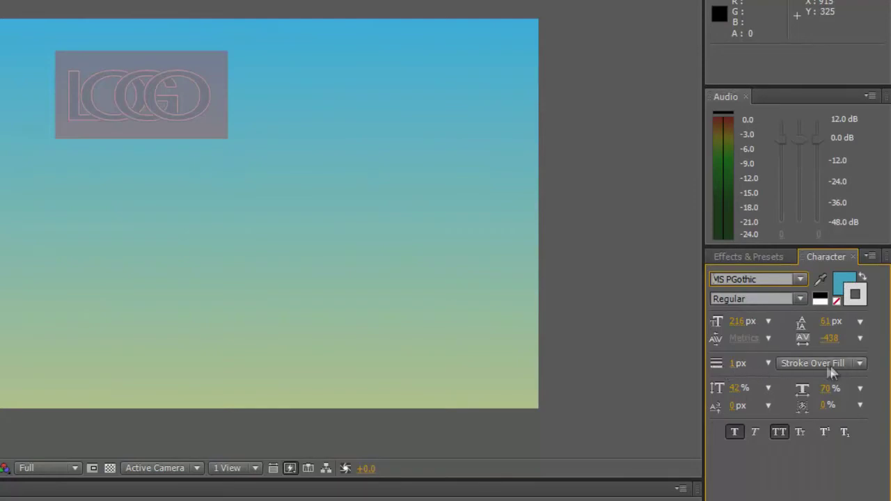
left_click(732, 364)
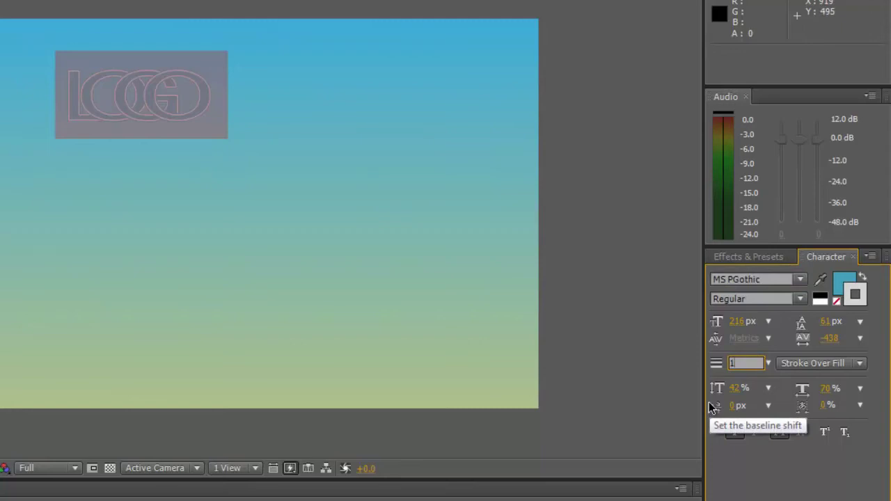
key("Return")
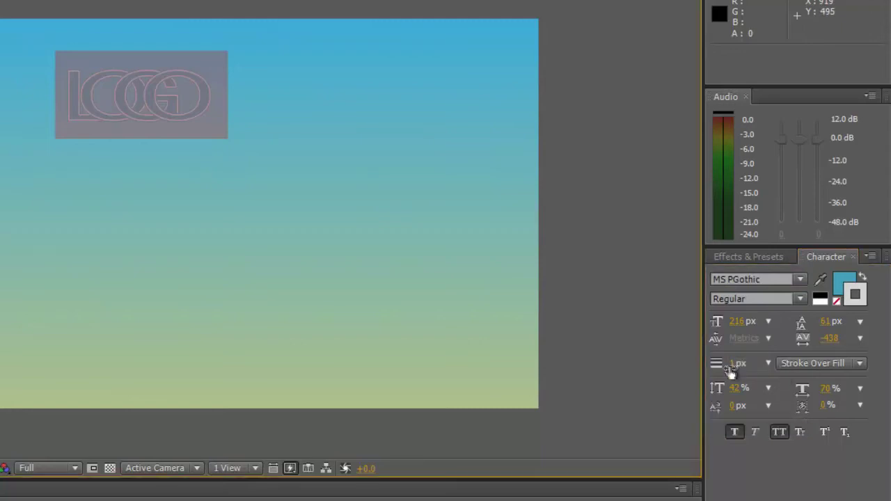
left_click_drag(732, 369, 732, 371)
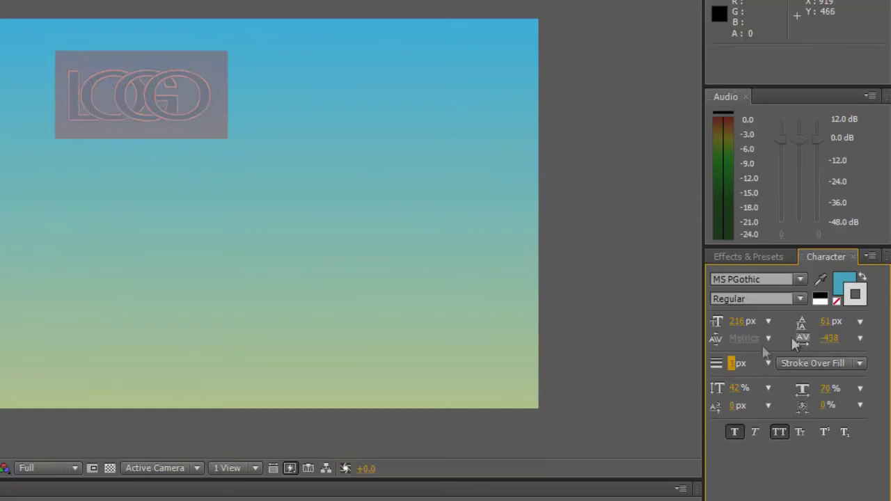
Step: Set the LOGO font size to 240, then 239 px, with tracking at -419
left_click(828, 324)
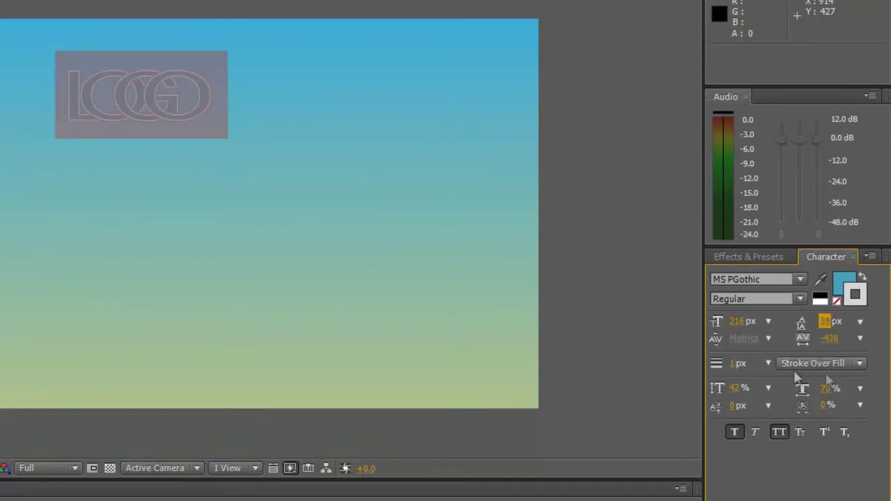
left_click(736, 323)
type("240")
key("Return")
left_click_drag(755, 328, 763, 363)
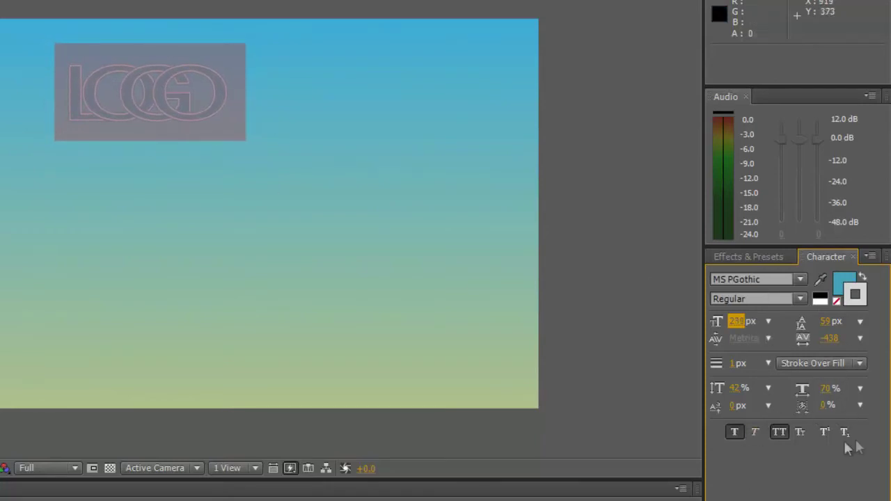
mouse_move(828, 338)
left_mouse_down()
mouse_move(871, 341)
mouse_move(839, 340)
left_mouse_up()
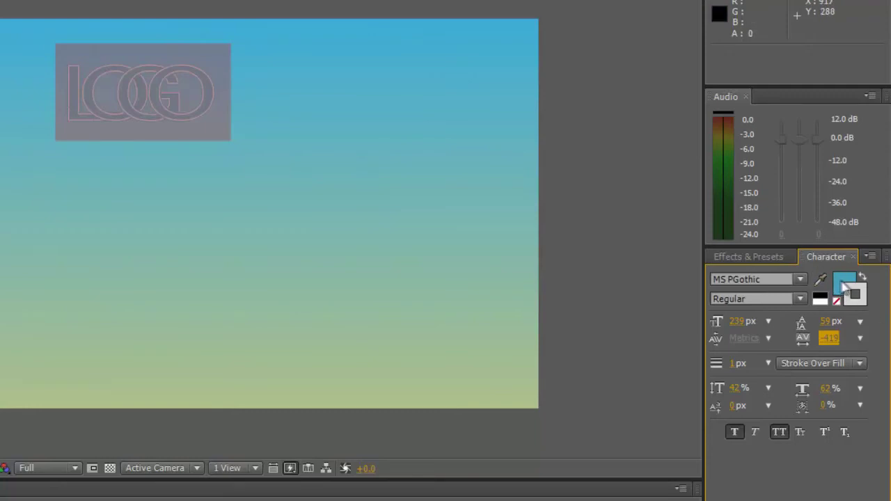
Step: Keep the LOGO fill colour and give its stroke a near-white colour
left_click(846, 285)
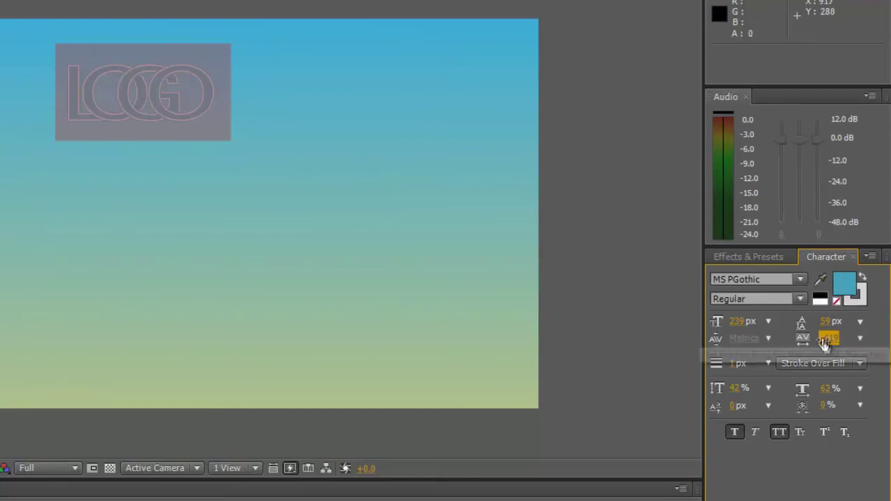
left_click(845, 285)
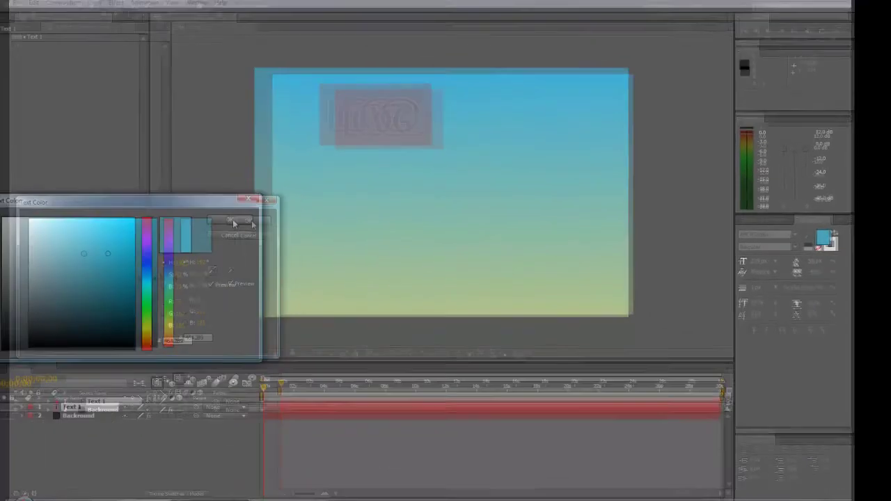
left_click(272, 222)
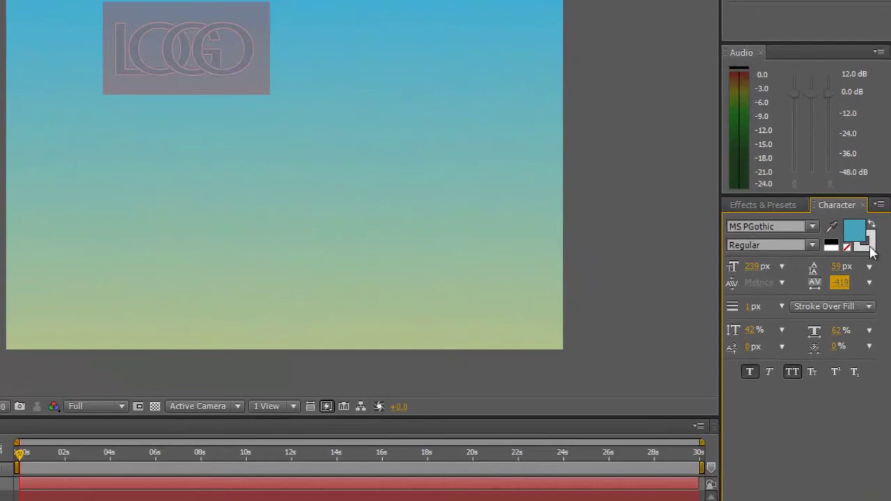
left_click(867, 245)
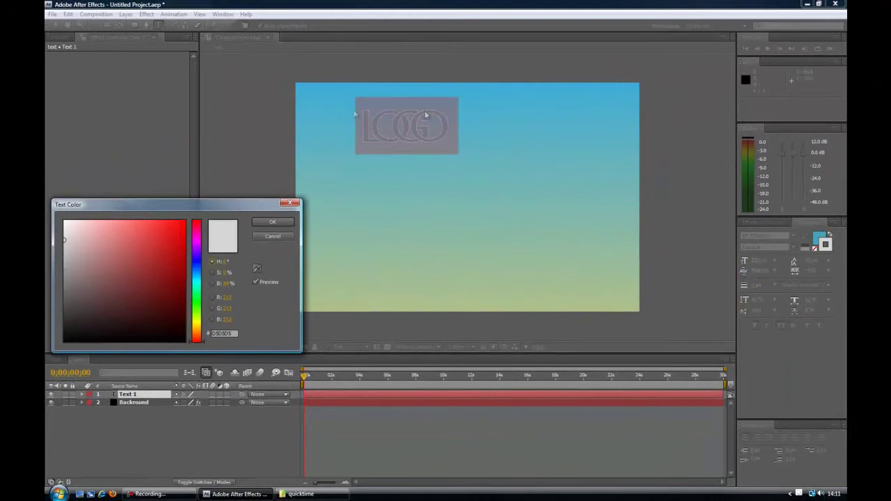
left_click(189, 271)
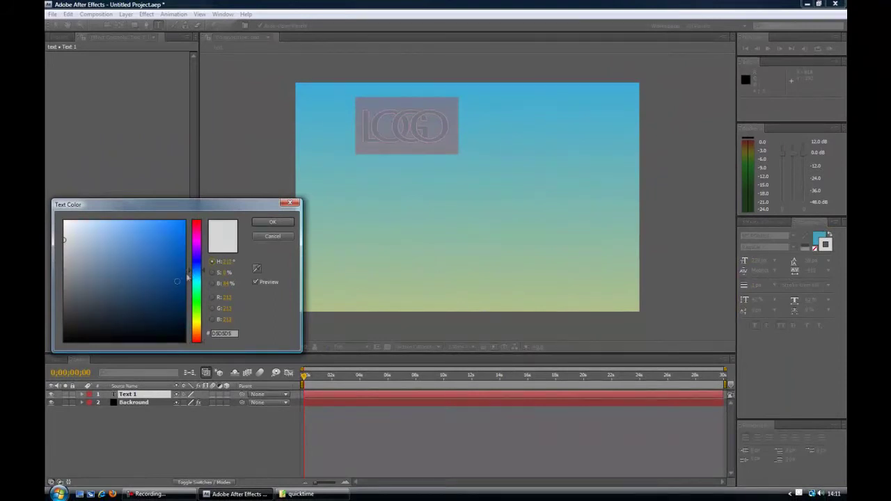
mouse_move(95, 247)
left_mouse_down()
mouse_move(123, 300)
mouse_move(149, 253)
left_mouse_up()
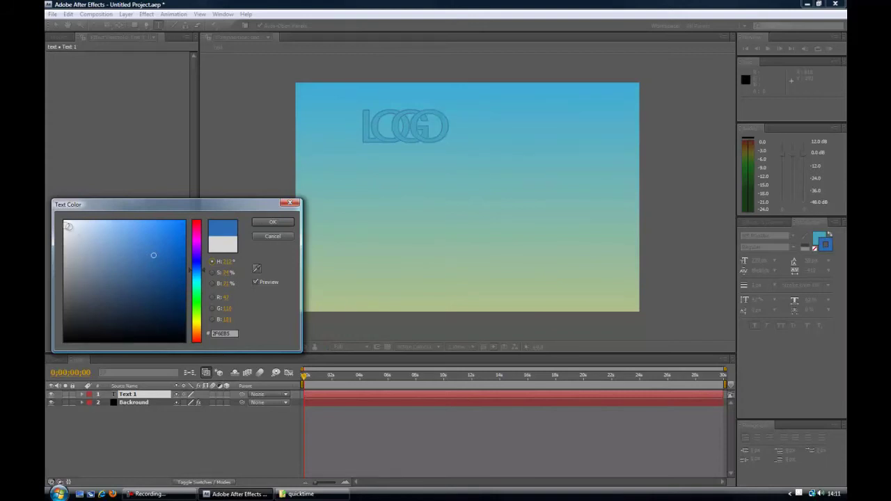
left_click(66, 224)
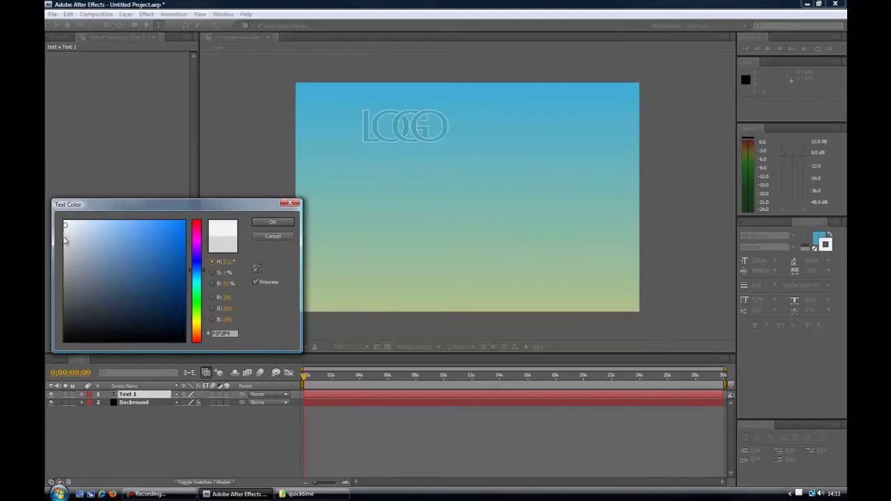
left_click(272, 222)
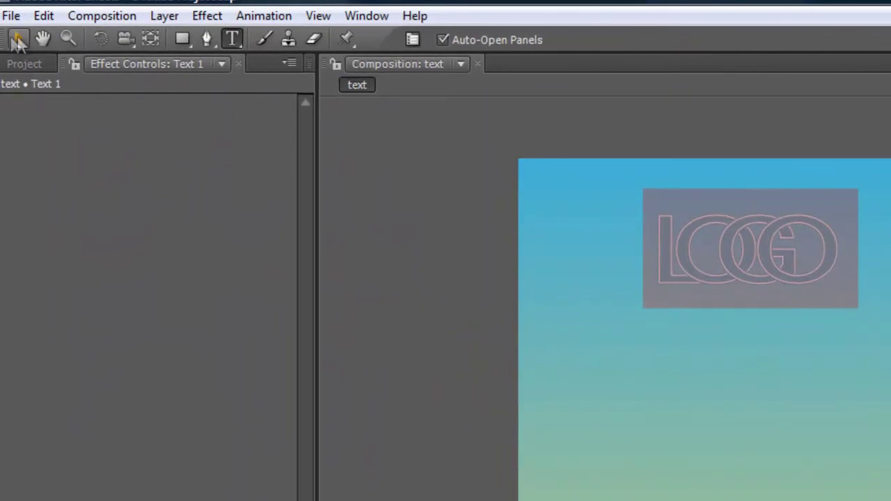
Step: Switch to the Selection tool and drag LOGO to the composition's centre
left_click(19, 38)
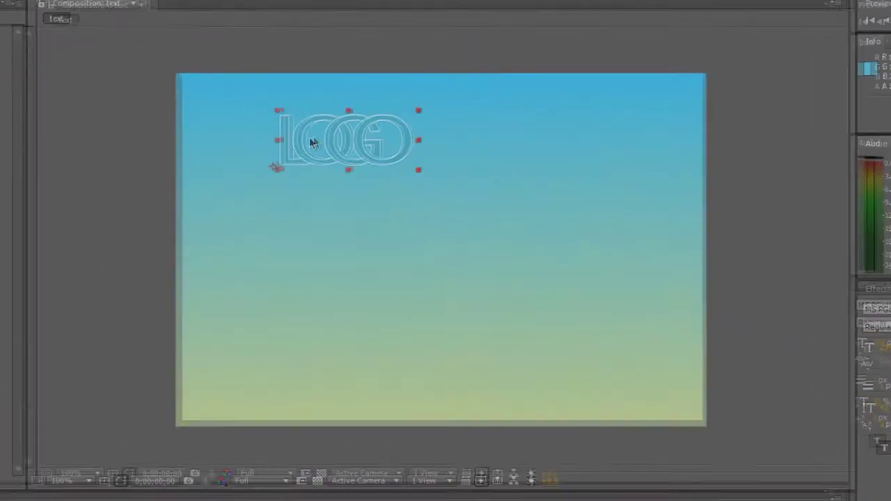
left_click_drag(313, 138, 406, 240)
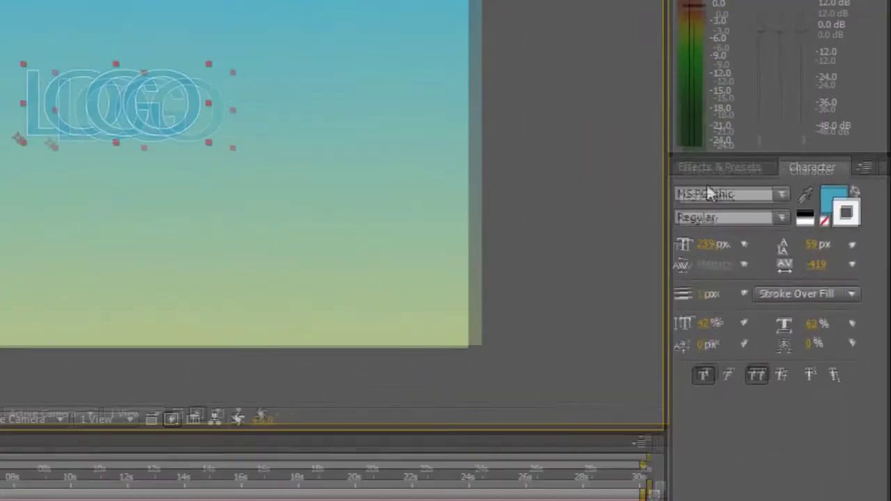
Step: Search 'blur' in Effects & Presets and drag Fast Blur onto the LOGO layer
left_click(762, 214)
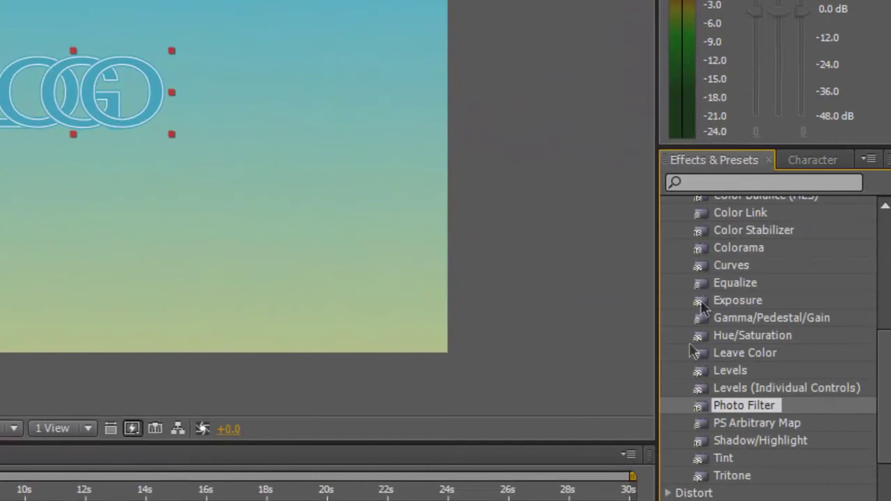
left_click(717, 182)
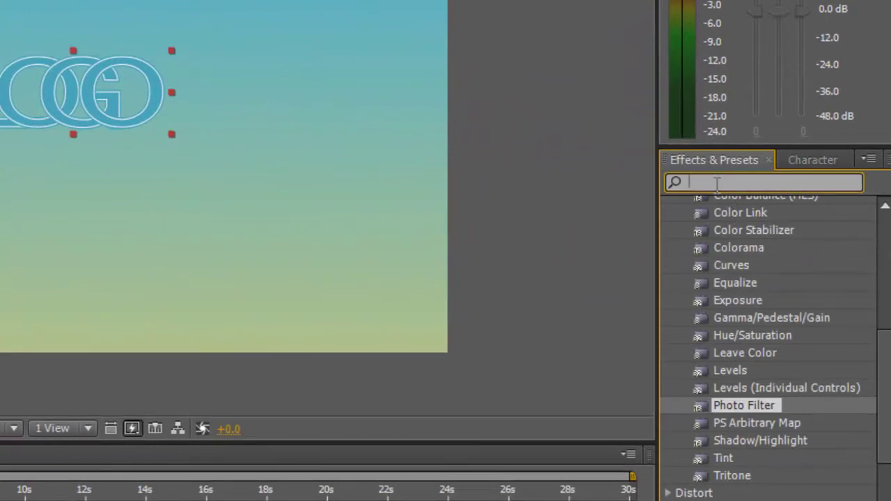
type("blur")
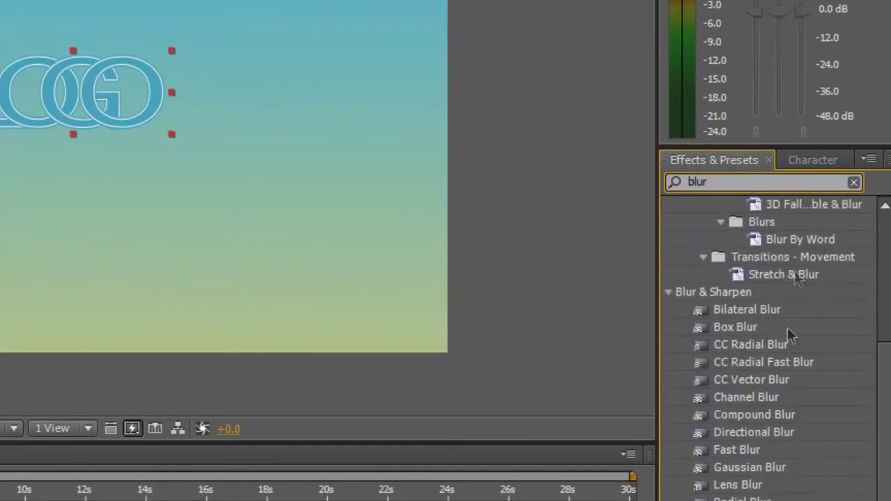
left_click(740, 455)
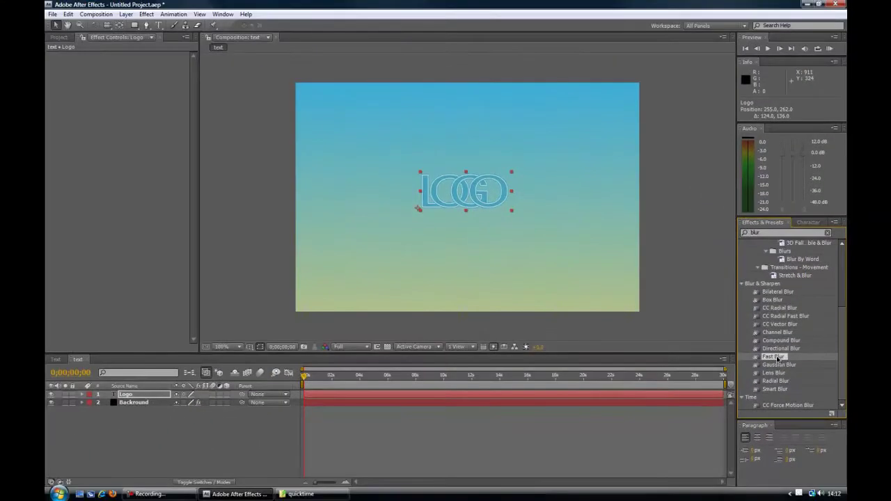
left_click_drag(776, 359, 460, 192)
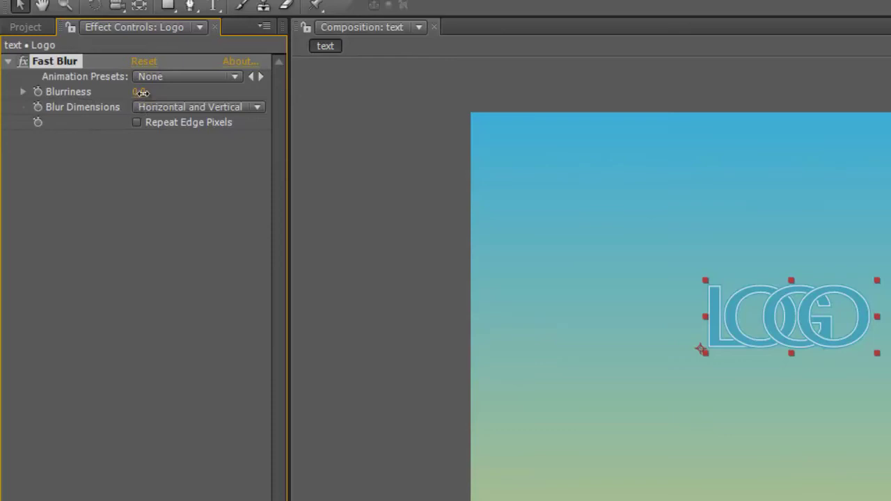
Step: Set the LOGO's Fast Blur Blurriness to 0.5, re-entering it after trying other amounts
left_click_drag(144, 92, 139, 97)
left_click(139, 92)
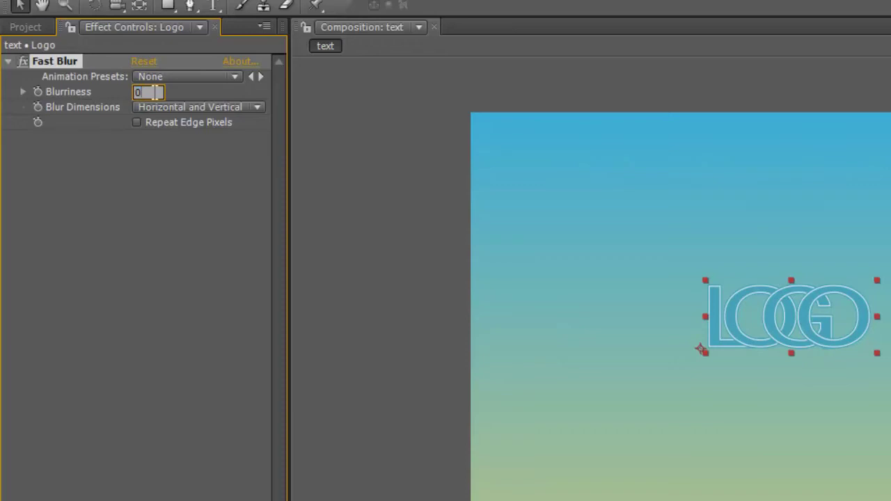
key("Return")
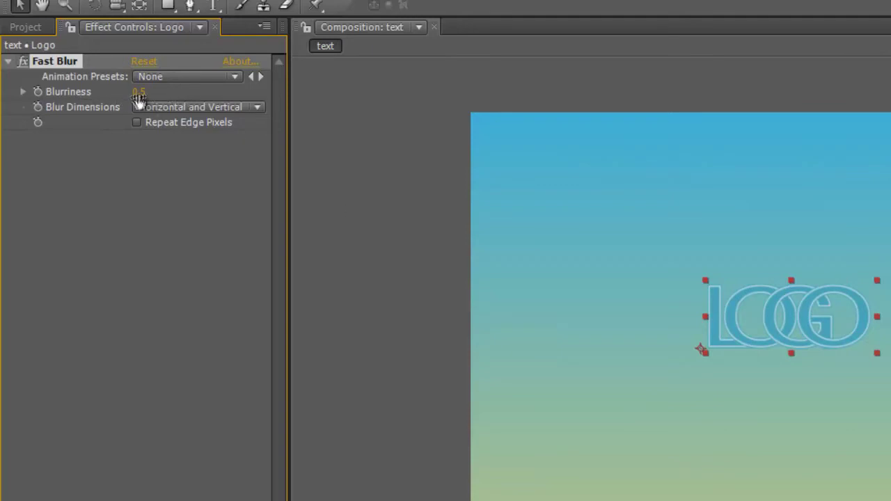
left_click_drag(138, 91, 126, 93)
left_click(138, 92)
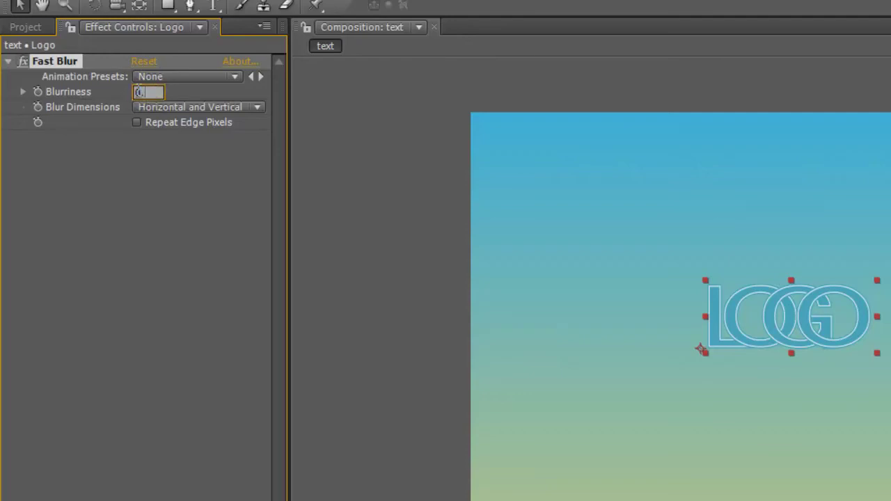
key("Return")
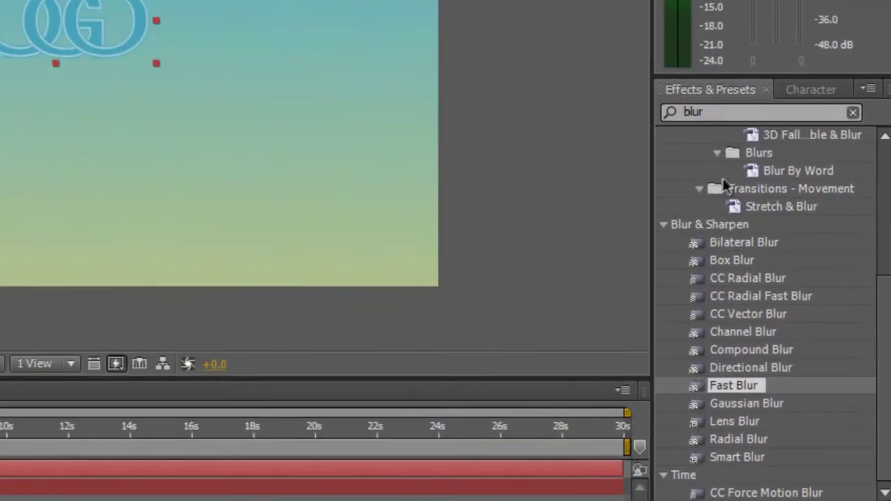
Step: Search 'shado' in Effects & Presets and drag Drop Shadow onto the Logo layer
left_click(750, 150)
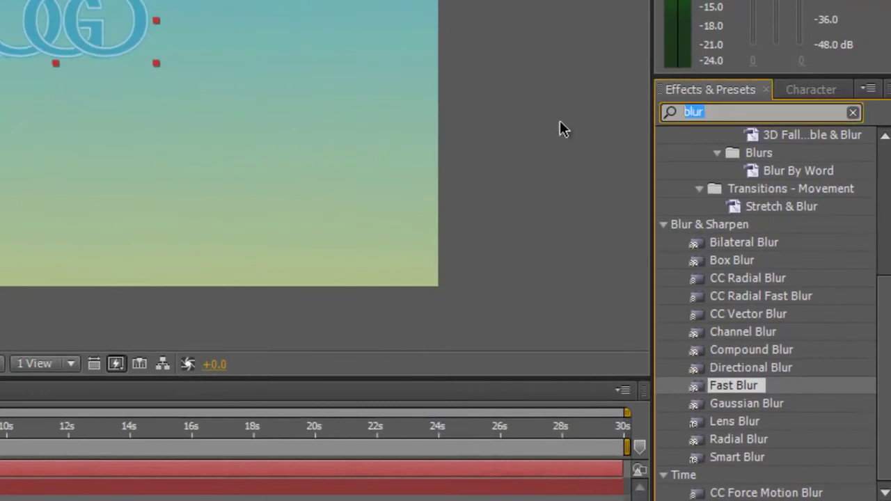
type("shadow")
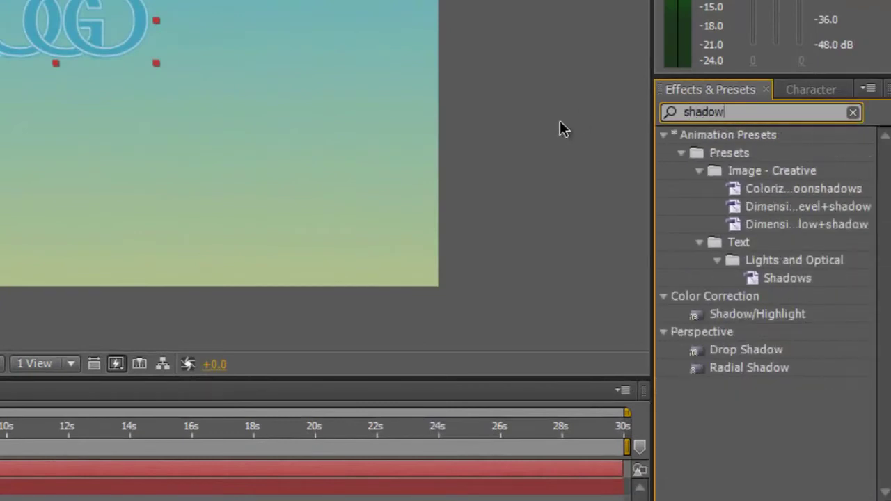
left_click(740, 350)
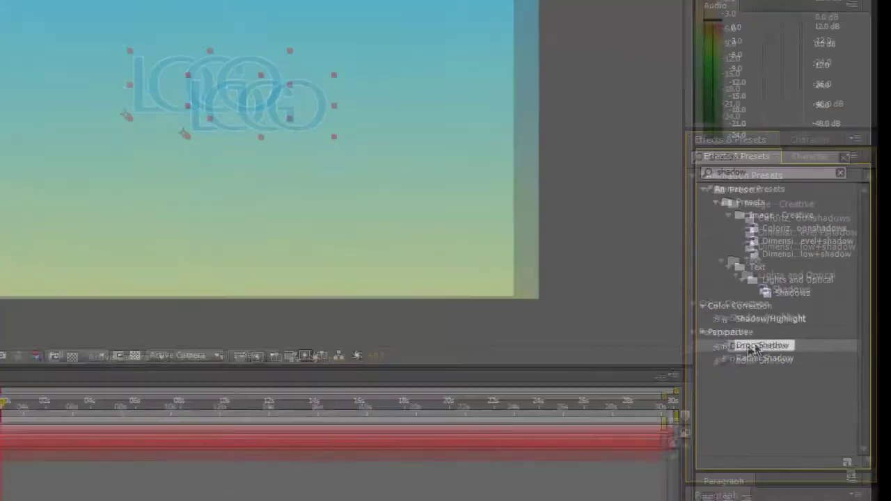
left_click_drag(778, 341, 615, 309)
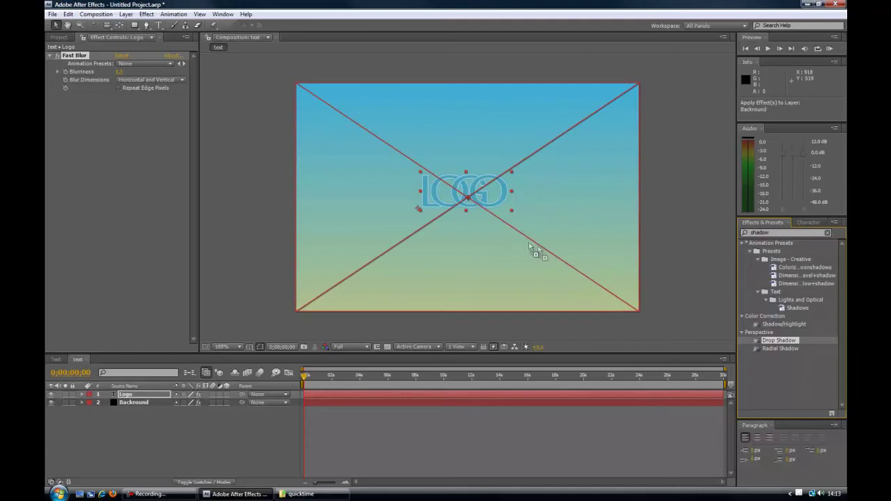
left_click_drag(529, 242, 465, 196)
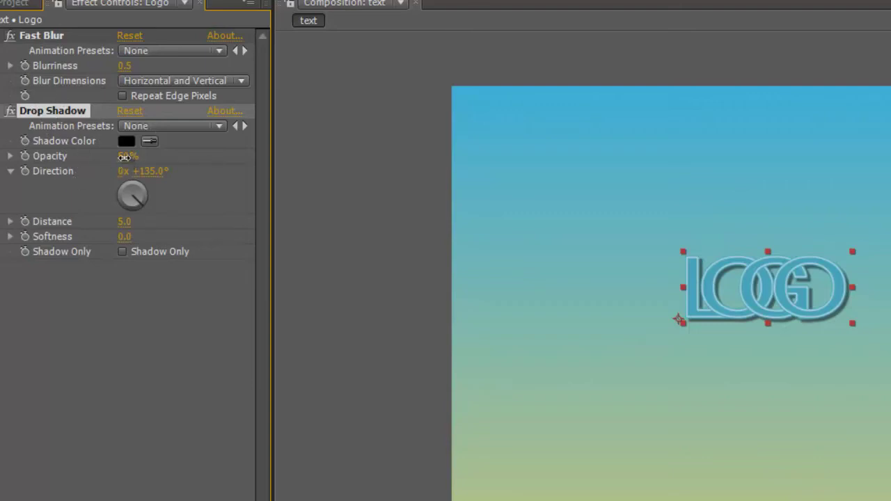
Step: Give the drop shadow 70% opacity, 186° direction and distance 10, with the letters shown
left_click_drag(154, 159, 174, 158)
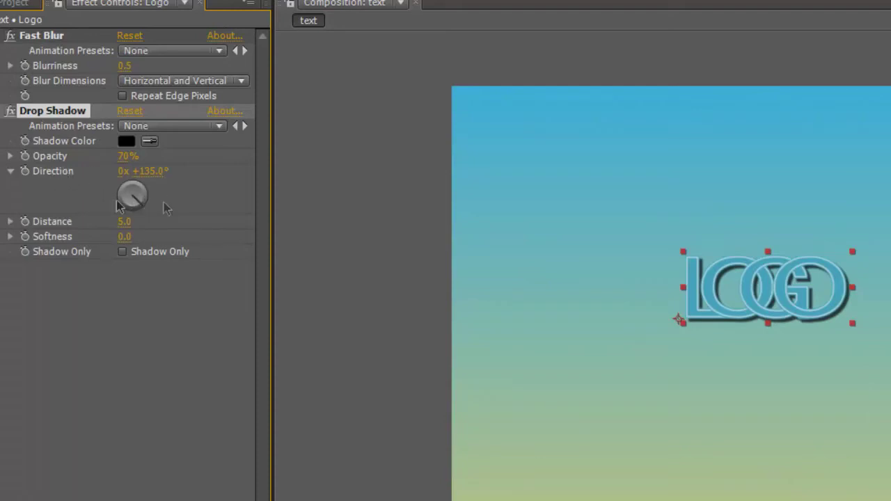
left_click_drag(135, 198, 132, 212)
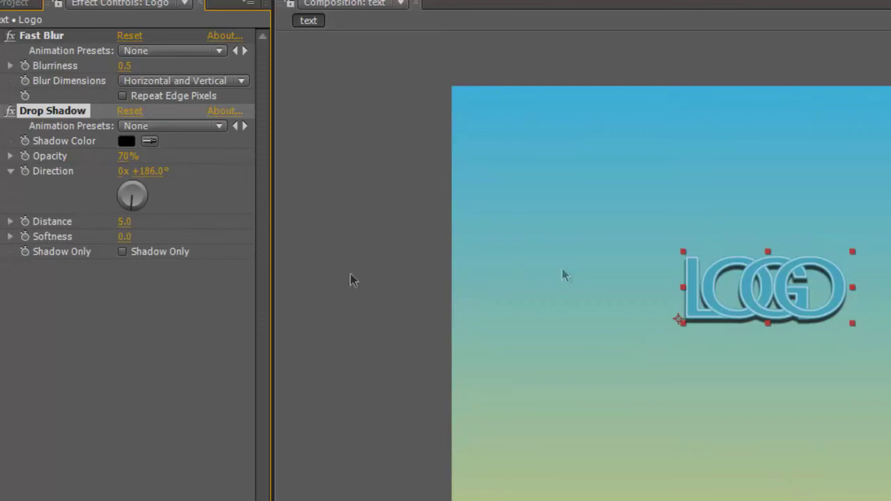
mouse_move(129, 222)
left_mouse_down()
mouse_move(160, 221)
mouse_move(130, 220)
left_mouse_up()
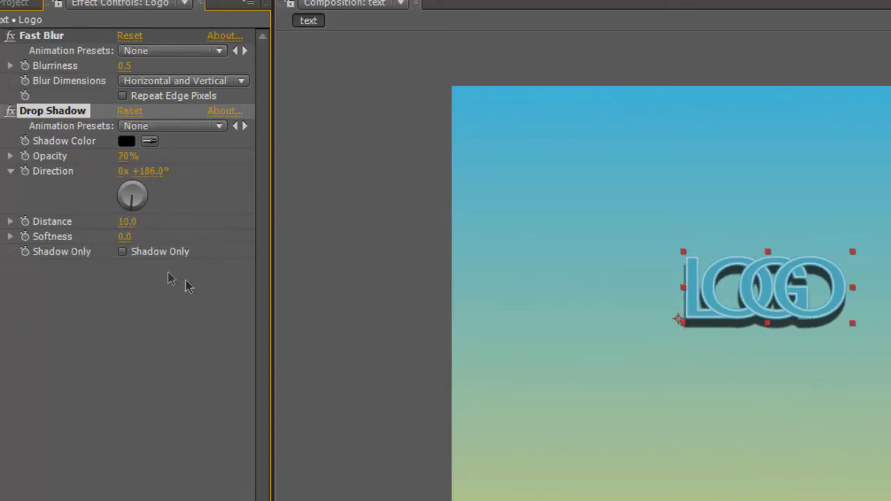
left_click(124, 252)
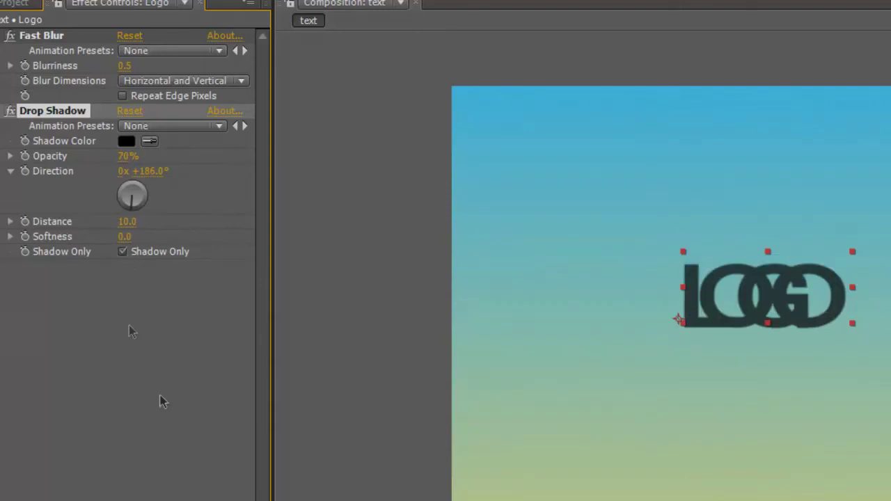
left_click(123, 252)
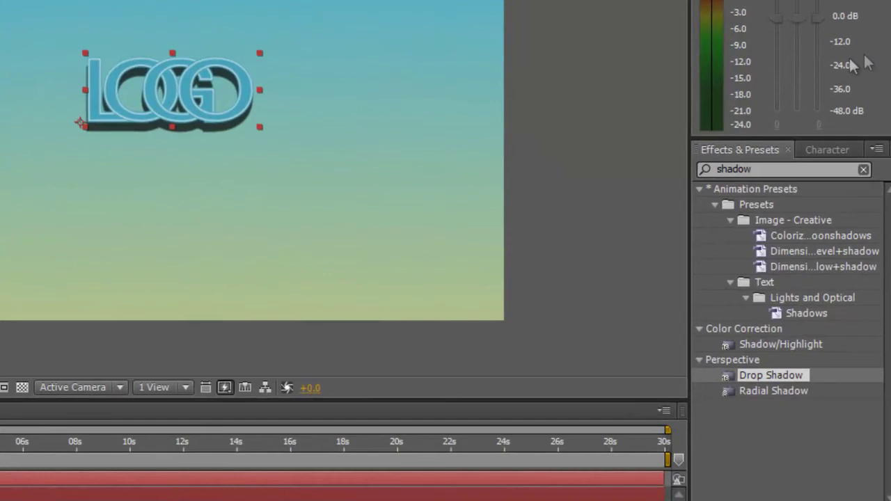
Step: Search 'glu' in Effects & Presets and drag CC Glue Gun onto the Logo layer
left_click(772, 170)
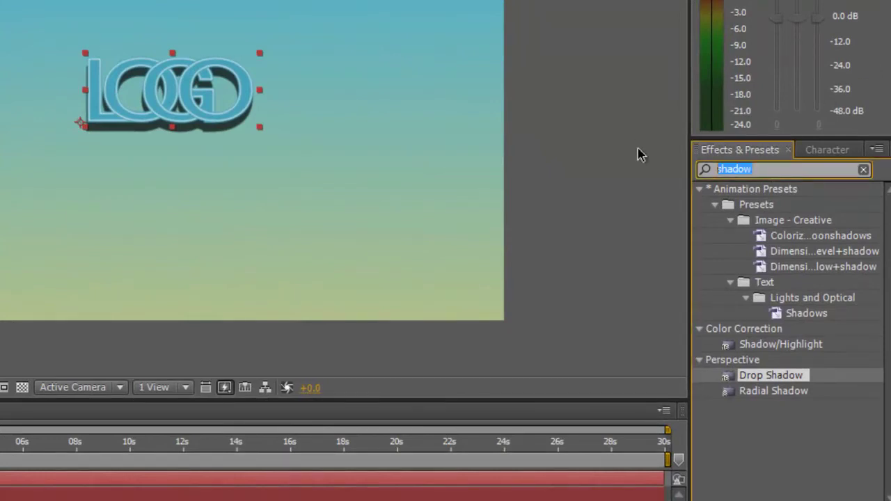
type("glue")
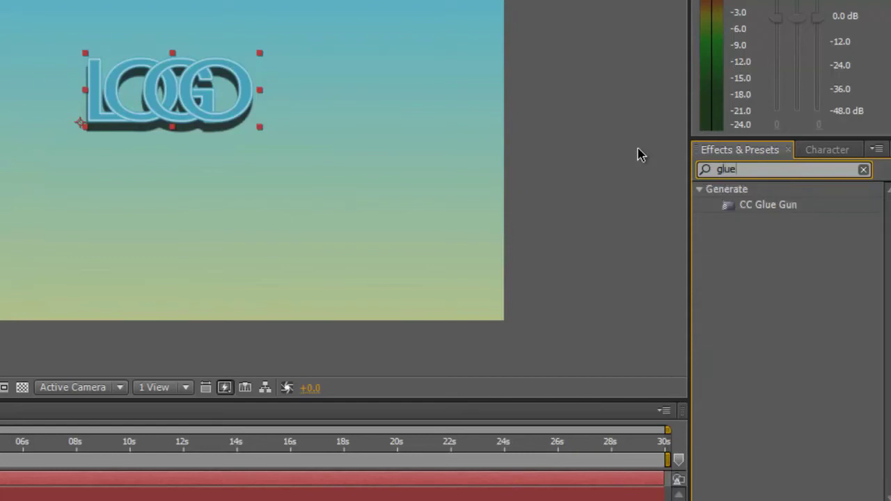
left_click(770, 208)
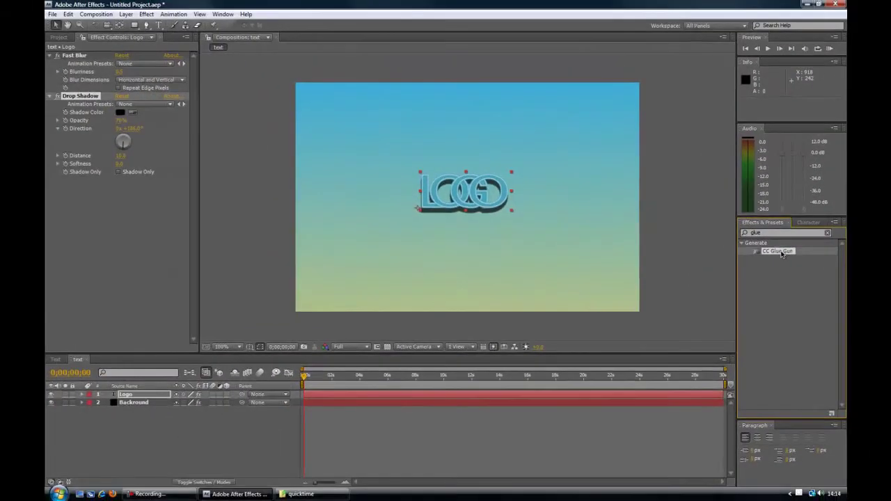
left_click_drag(781, 254, 614, 256)
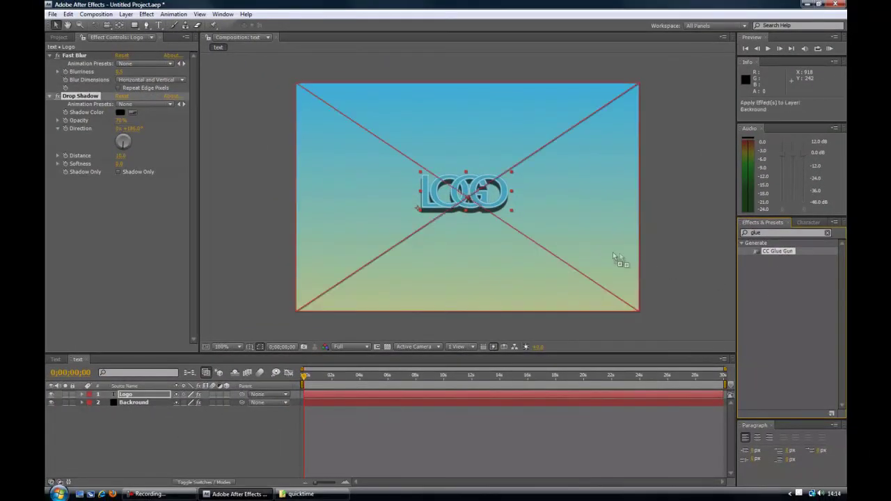
left_click_drag(548, 231, 466, 183)
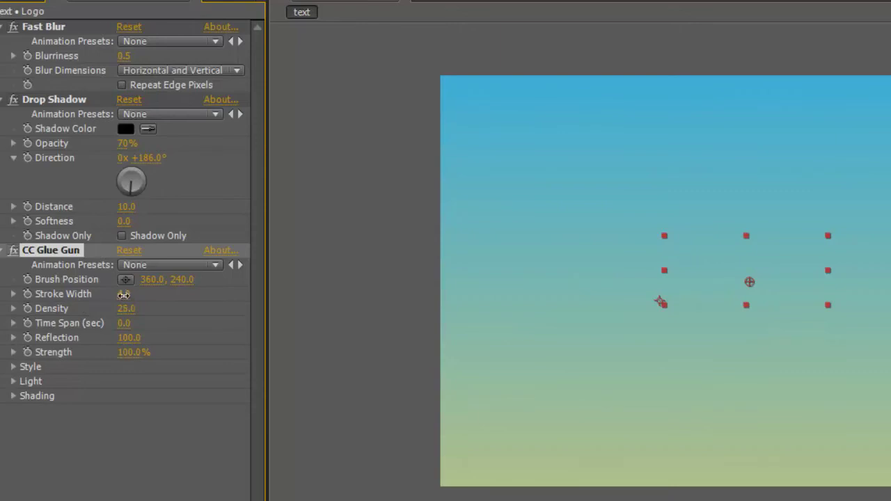
Step: Scrub the CC Glue Gun Stroke Width higher so the LOGO letters become thick tubes
mouse_move(124, 294)
left_mouse_down()
mouse_move(432, 289)
mouse_move(481, 274)
mouse_move(792, 318)
mouse_move(887, 306)
mouse_move(664, 314)
mouse_move(890, 329)
mouse_move(890, 337)
mouse_move(764, 348)
mouse_move(890, 356)
left_mouse_up()
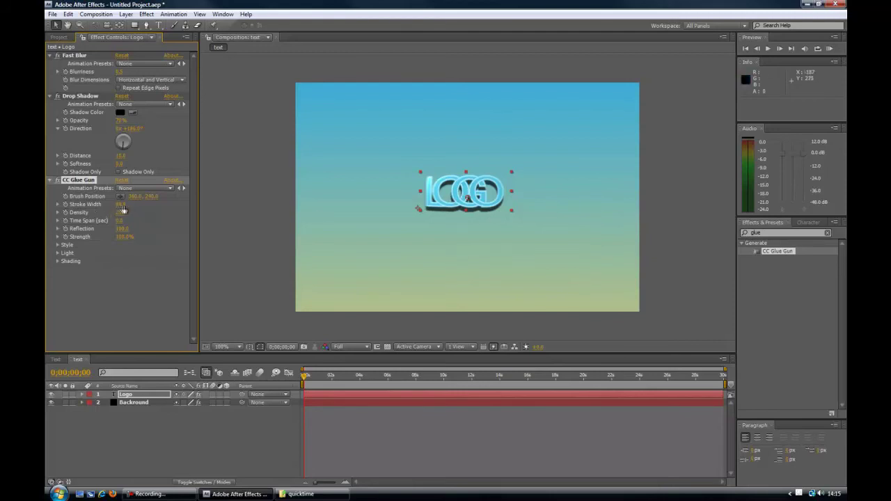
Step: Adjust CC Glue Gun Stroke Width to 89.9 and deselect the layer to view the result
left_click_drag(124, 209, 121, 206)
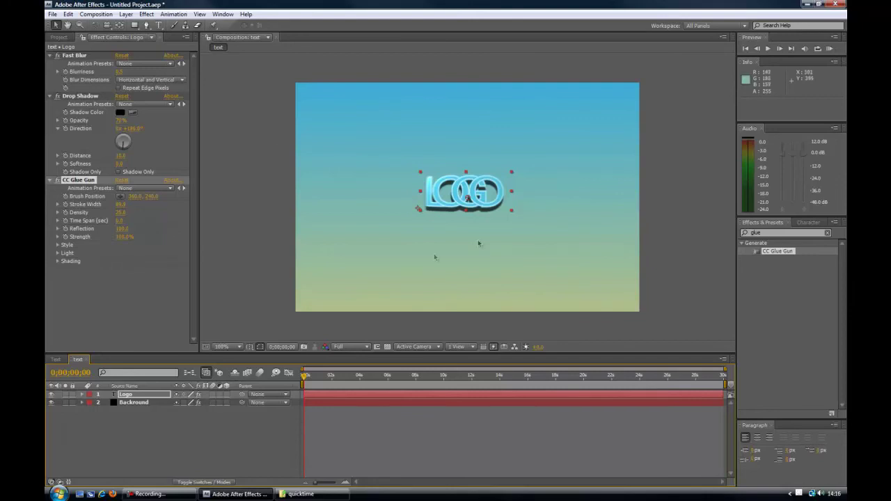
left_click(244, 302)
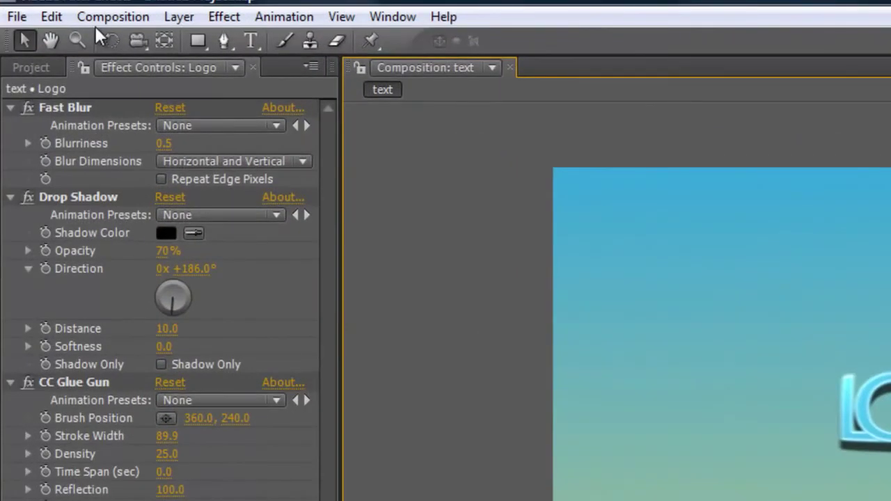
Step: Queue the text composition's current frame with Composition > Save Frame As > File
left_click(106, 18)
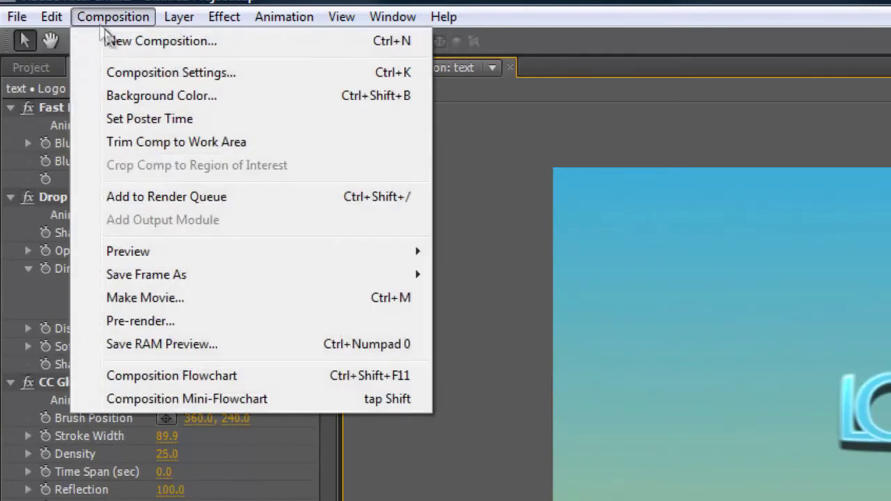
mouse_move(261, 280)
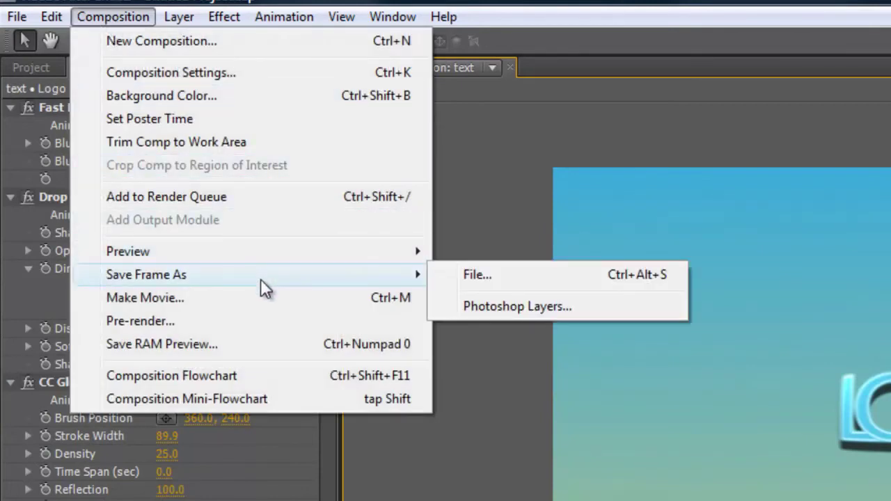
left_click(560, 276)
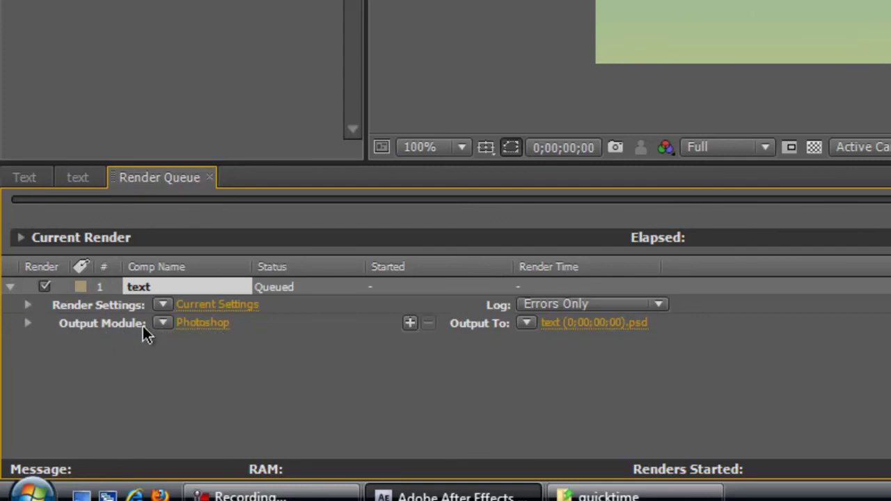
Step: Change the queued frame's Output Module format to JPEG Sequence
left_click(204, 322)
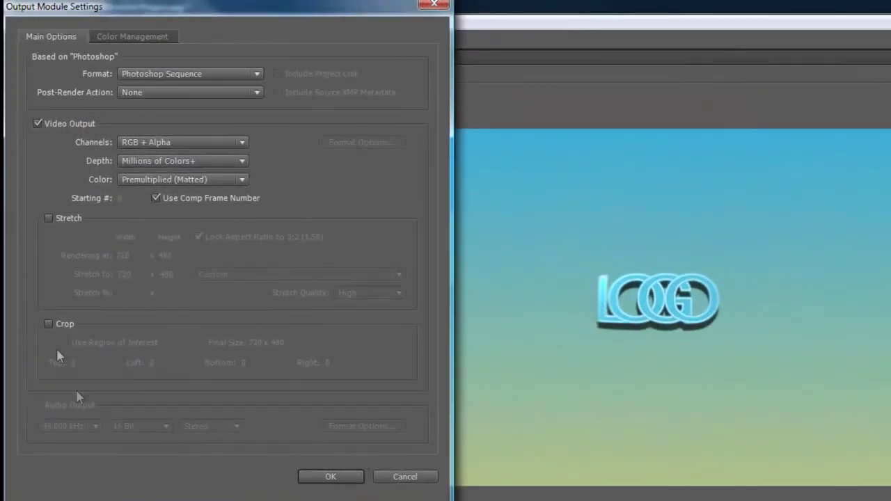
left_click(196, 75)
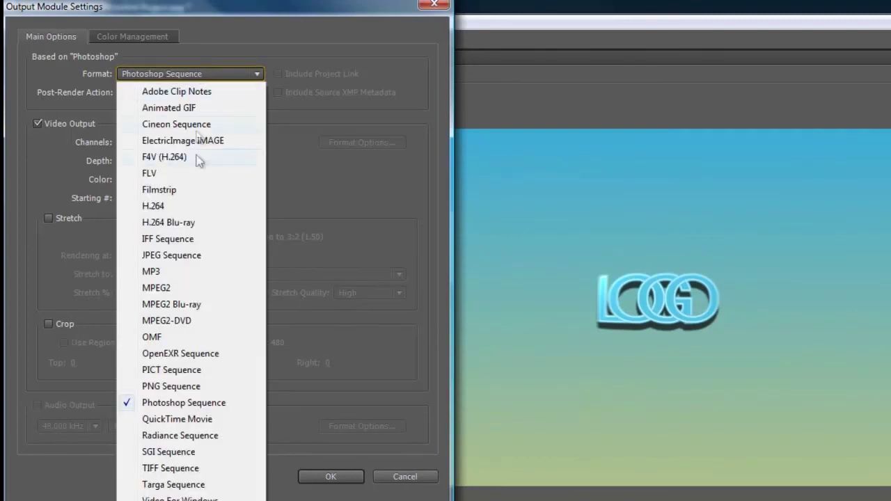
left_click(178, 255)
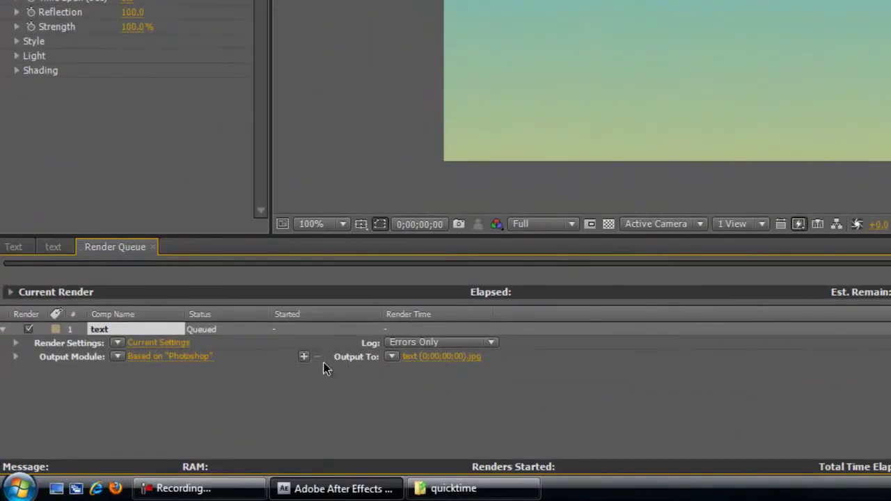
Step: Name the output 'text' in the quicktime folder and render the frame
left_click(424, 357)
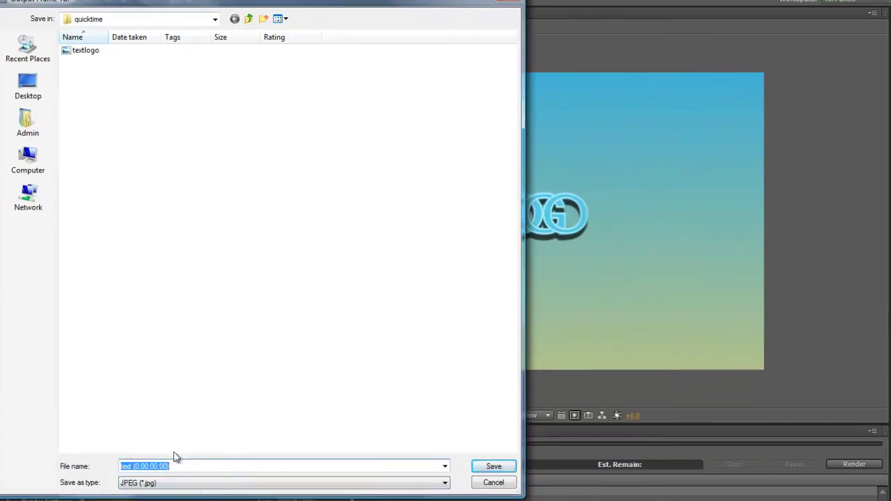
type("text")
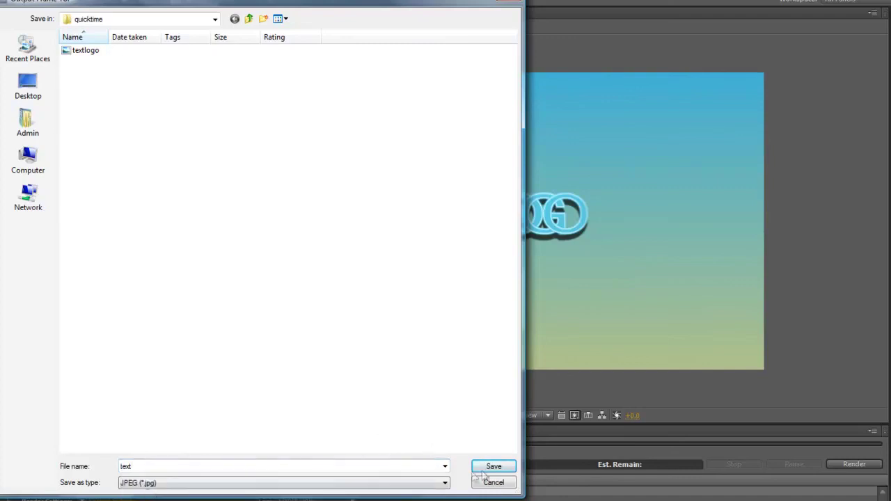
left_click(503, 468)
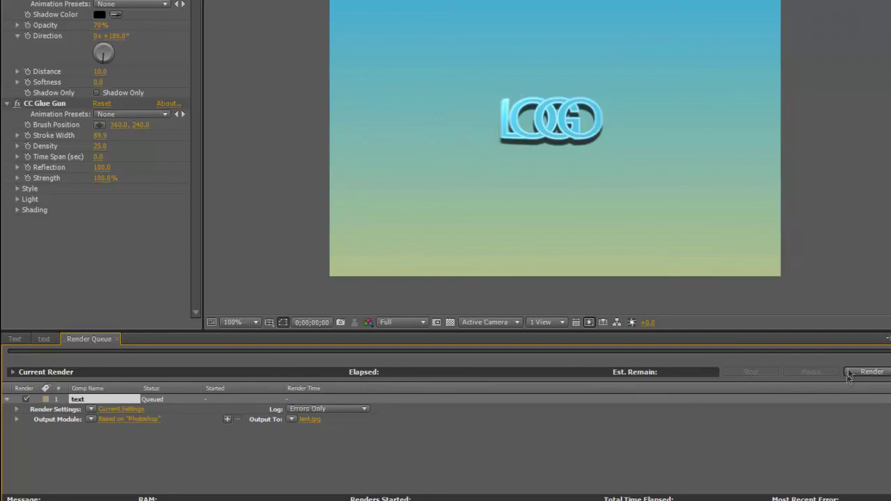
left_click(875, 373)
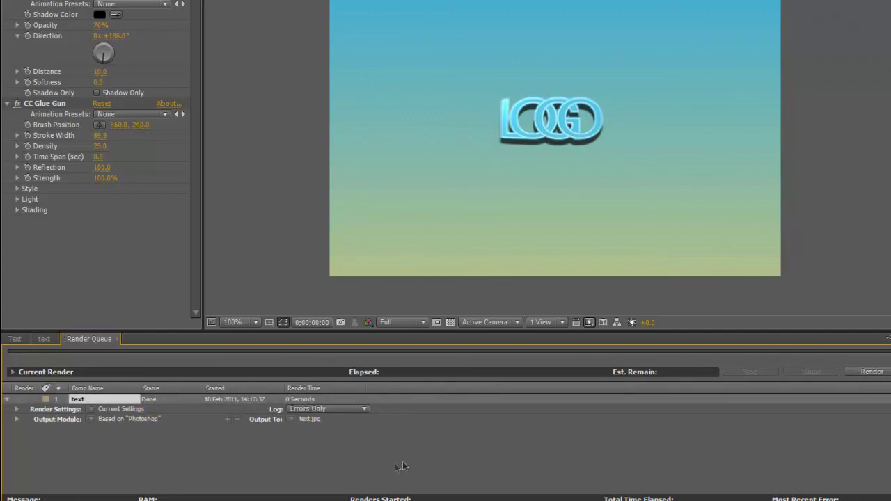
Step: Preview the rendered text.jpg from the quicktime folder to check the glossy LOGO, then close it
left_click(335, 500)
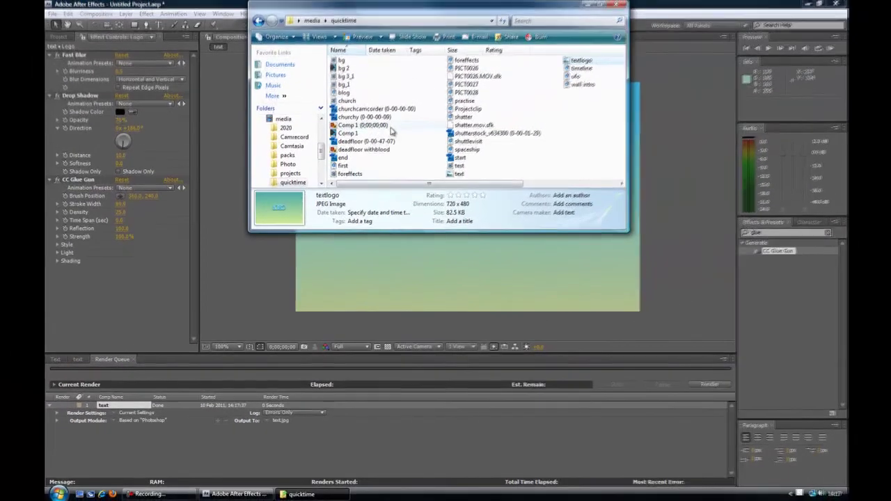
left_click_drag(501, 231, 501, 367)
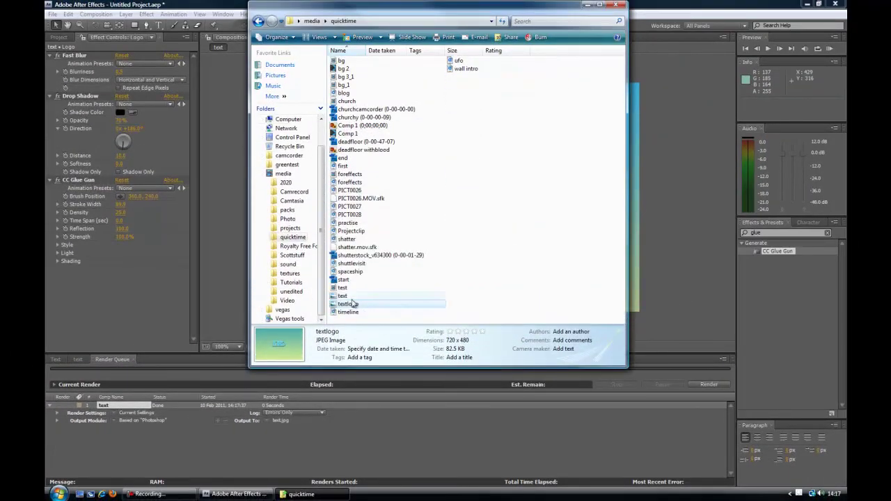
double_click(344, 296)
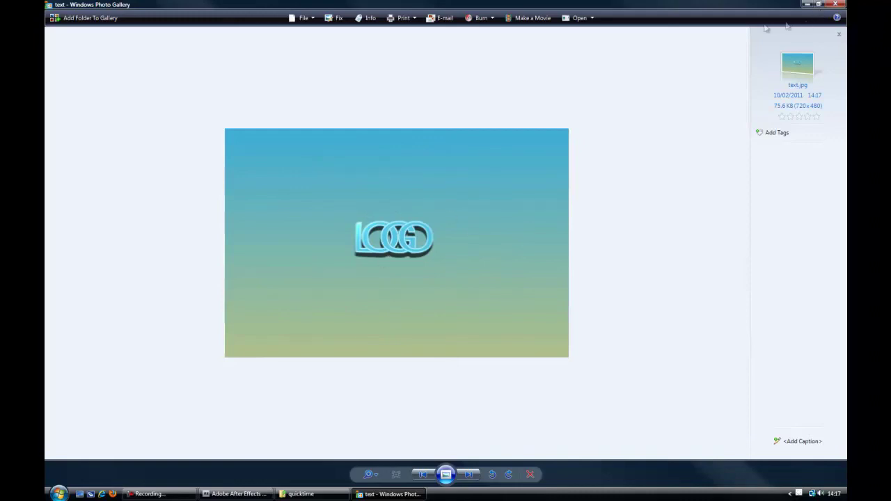
left_click(835, 4)
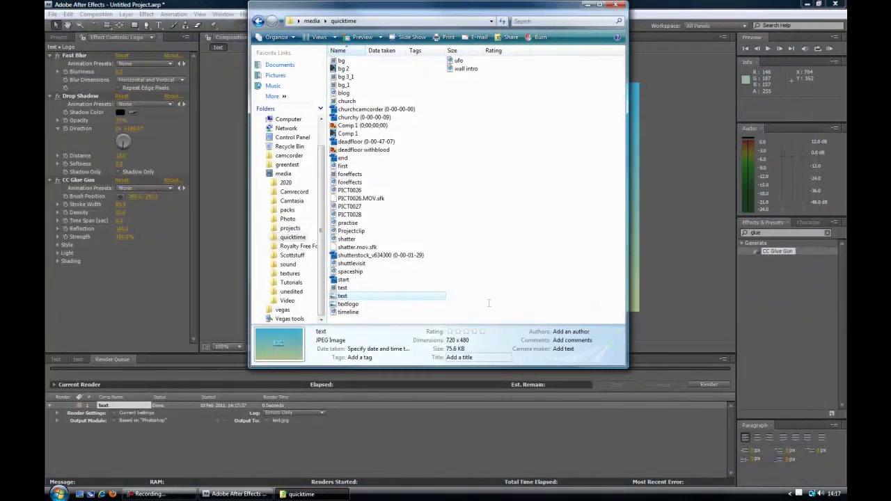
Step: Return to After Effects and Save As the project under the new name fghsfgh.aep
left_click(587, 5)
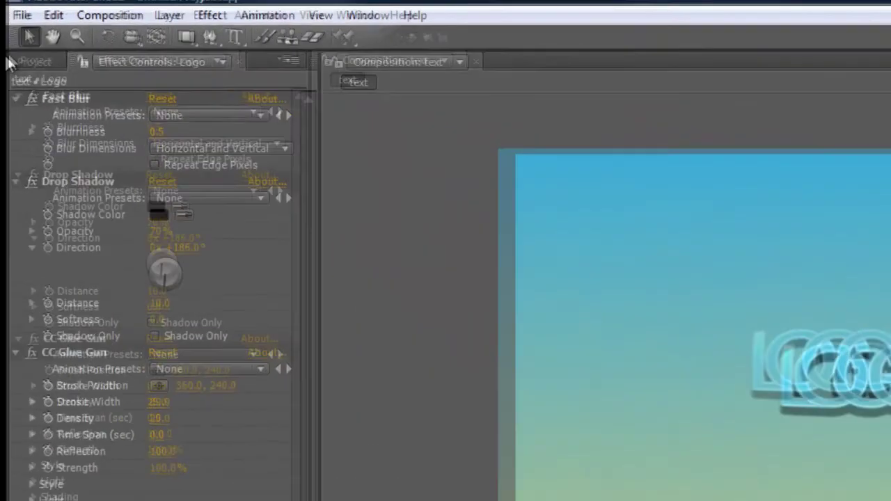
left_click(51, 15)
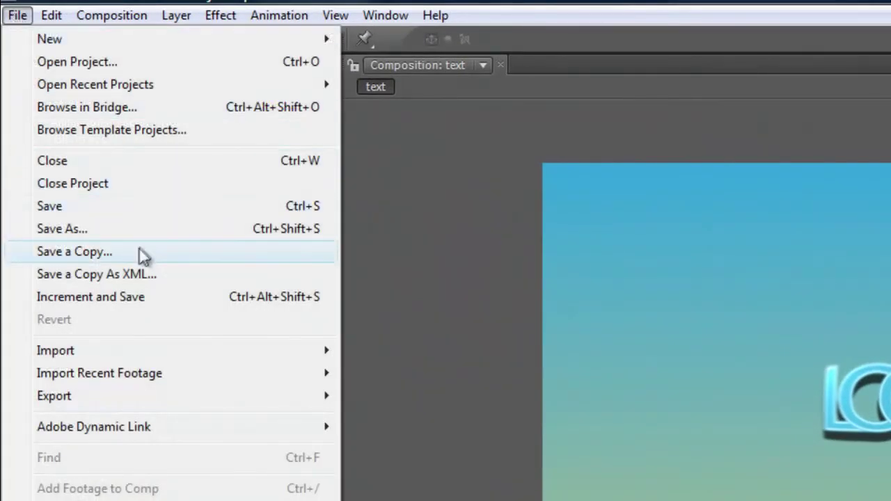
left_click(113, 230)
type("fghsfgh")
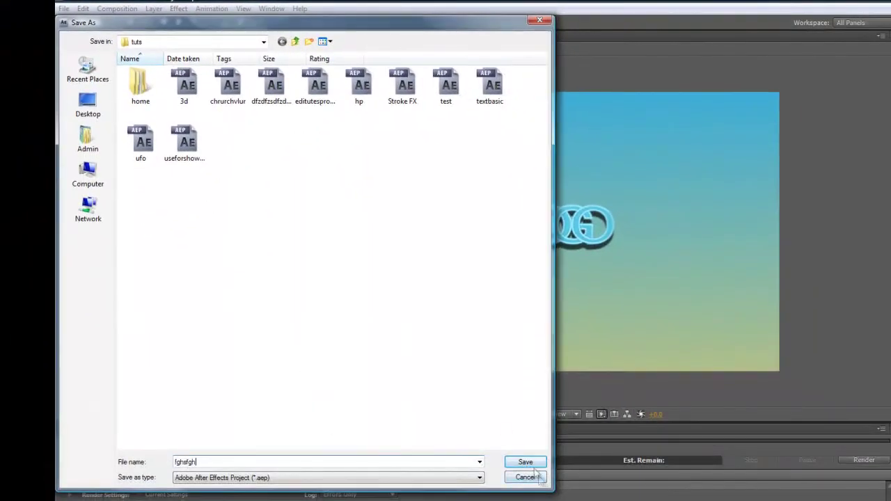
left_click(536, 477)
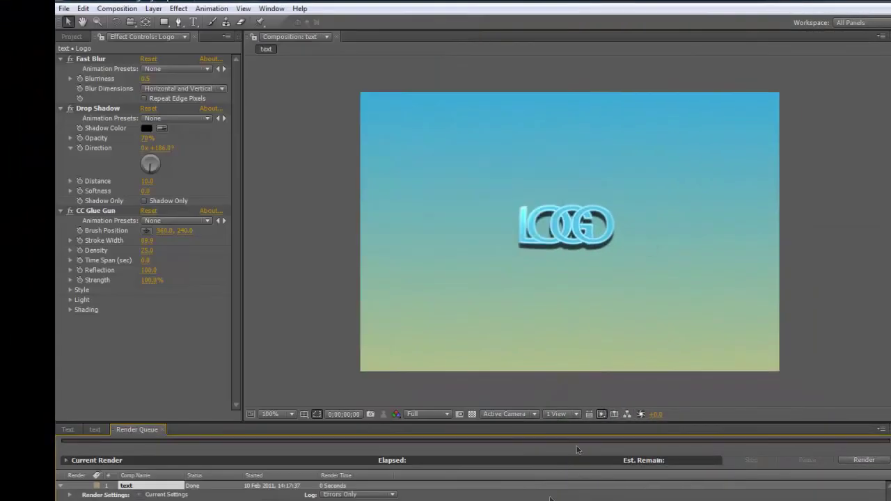